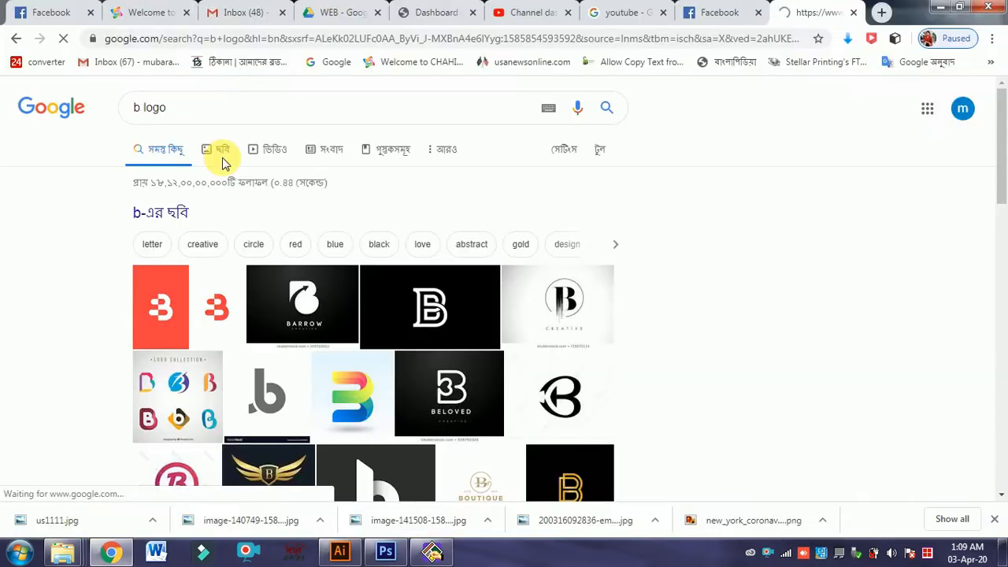
# Look through the "b logo" image results for a design to use as reference.
pyautogui.scroll(-10, 185, 280)
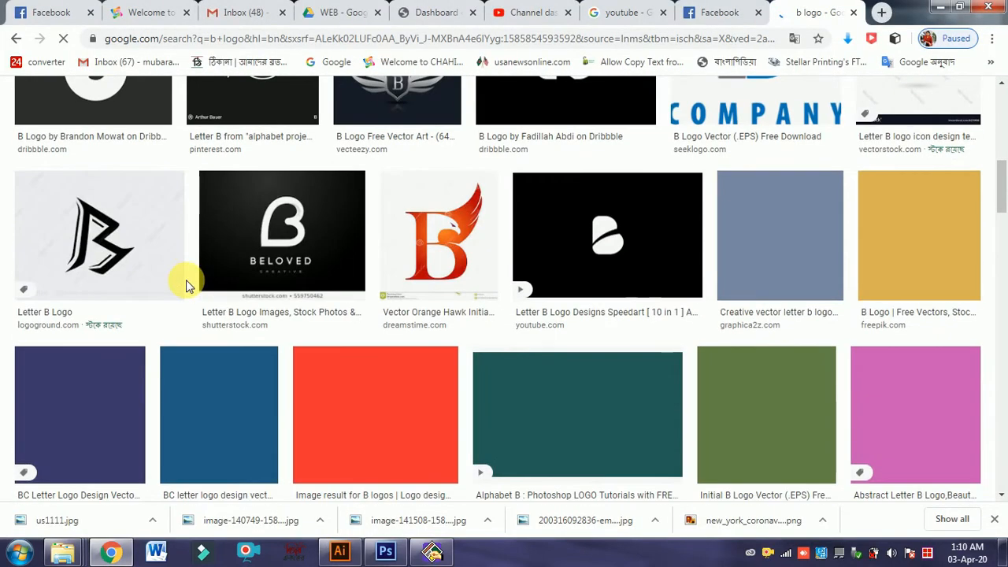
pyautogui.scroll(-5, 186, 279)
pyautogui.scroll(2, 187, 280)
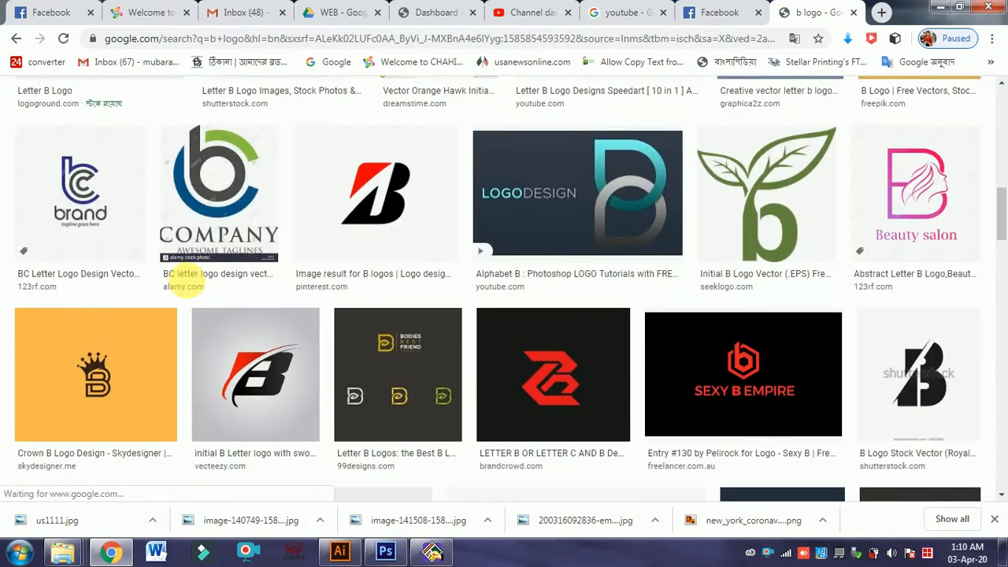
pyautogui.scroll(-3, 192, 285)
pyautogui.scroll(15, 192, 285)
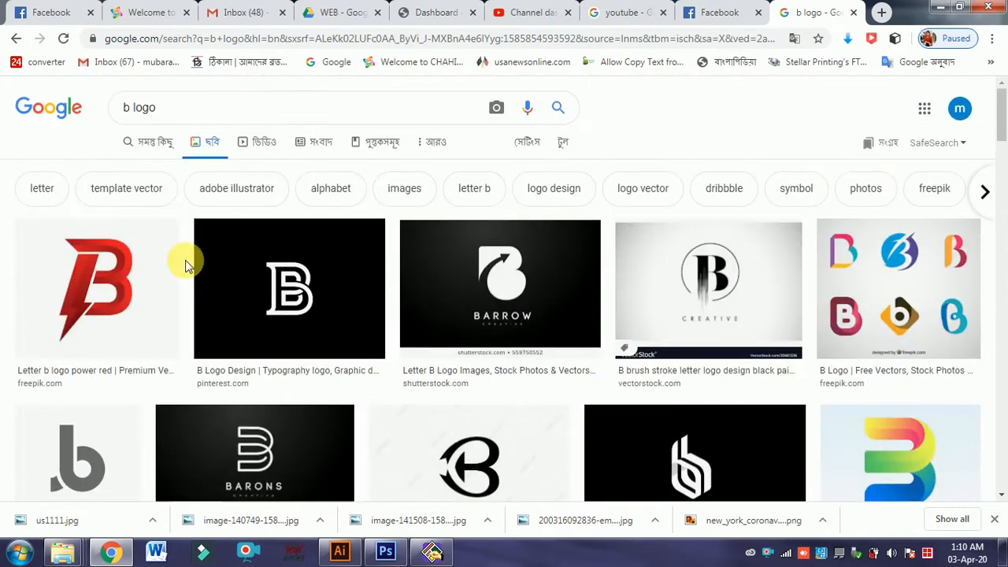
# Change the image search to "logo b".
pyautogui.click(130, 107)
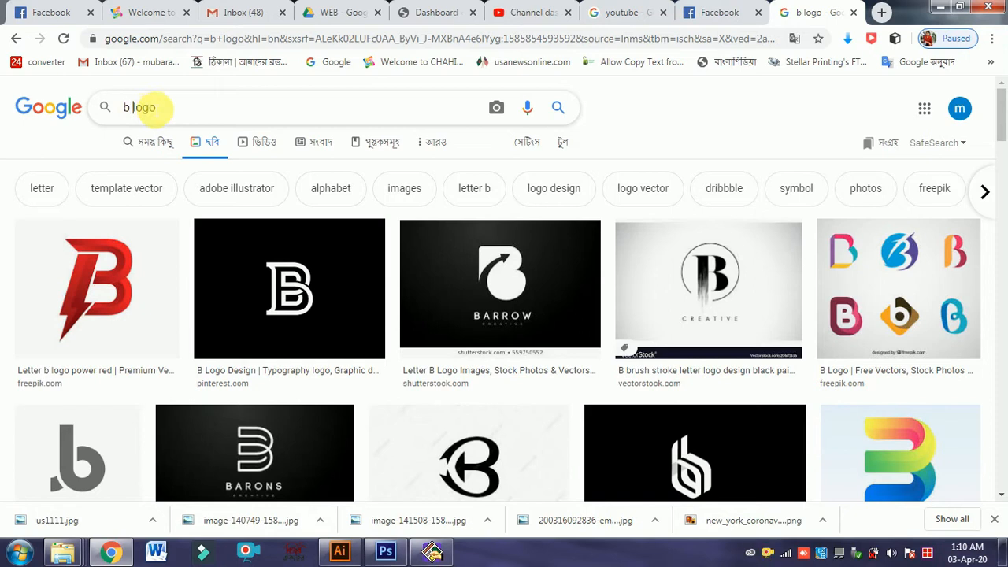
pyautogui.press('Delete')
pyautogui.press('Delete')
pyautogui.click(202, 112)
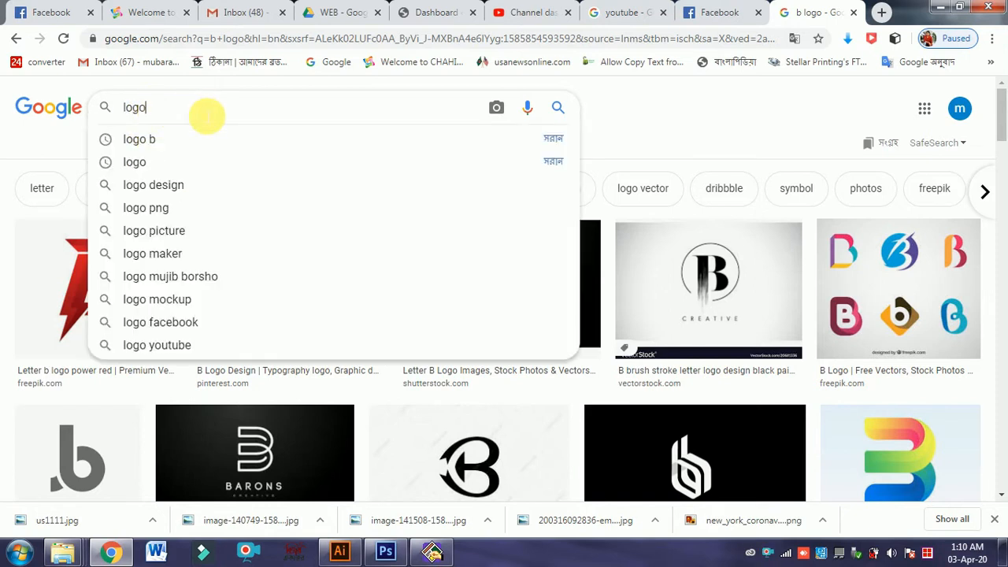
pyautogui.write('b')
pyautogui.press('BackSpace')
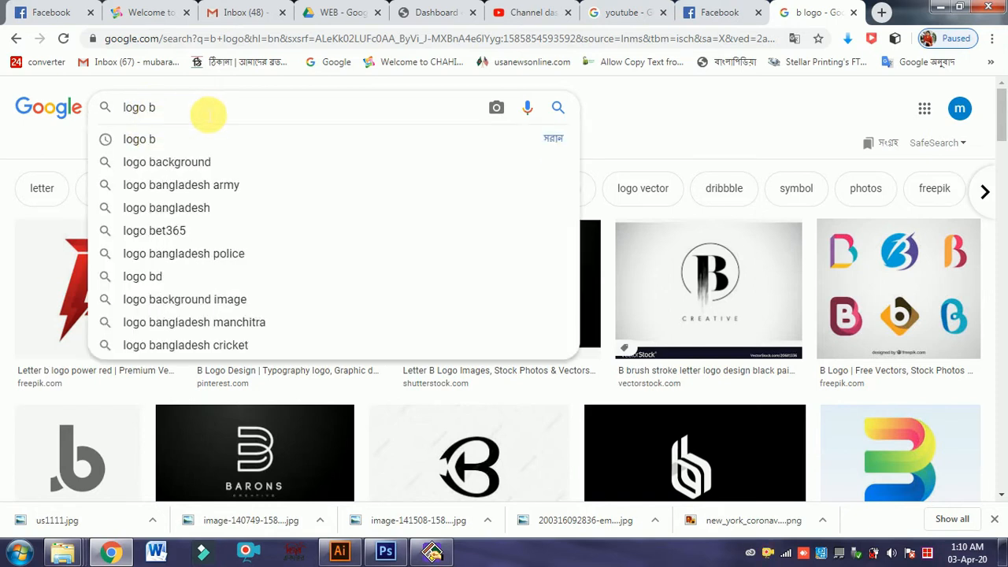
pyautogui.press('Return')
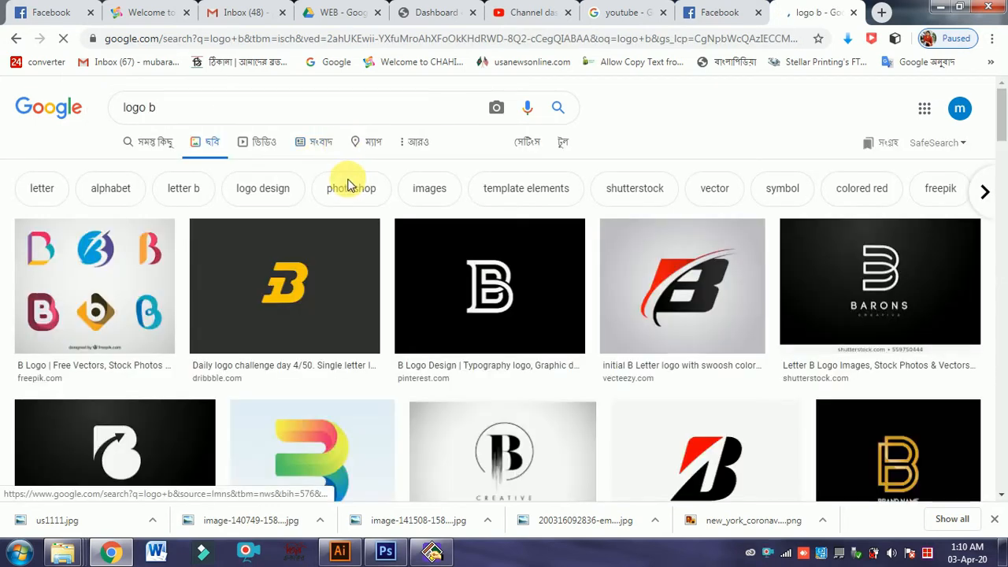
# Browse the results and preview the green and dark grey B logo from Shutterstock along with its related images.
pyautogui.scroll(-6, 346, 189)
pyautogui.scroll(-3, 349, 201)
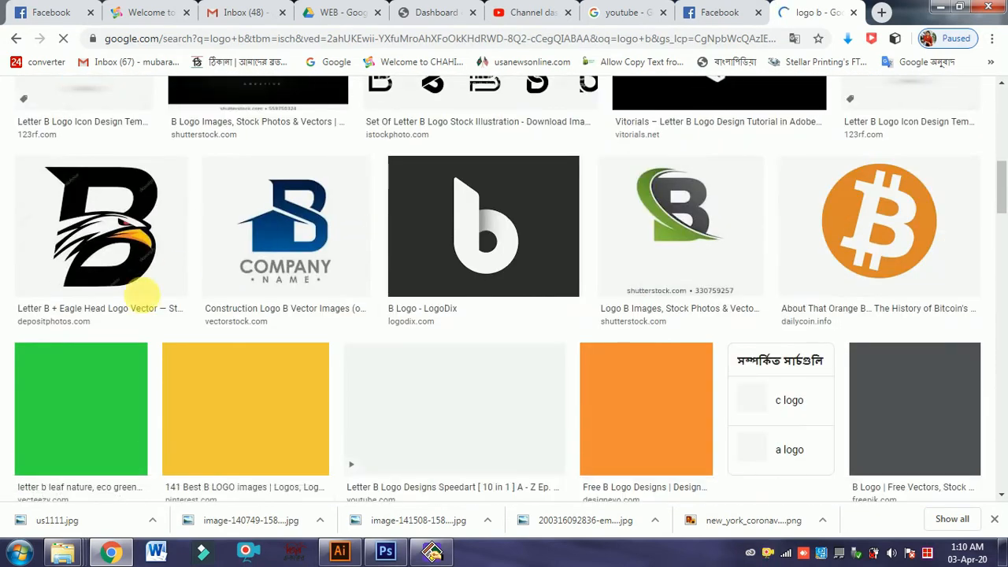
pyautogui.click(681, 226)
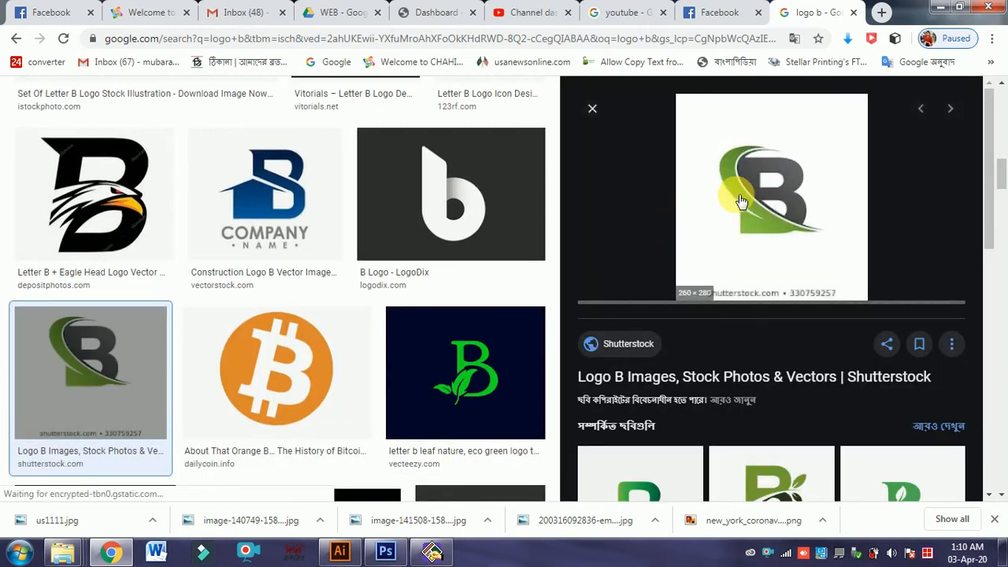
pyautogui.scroll(-3, 698, 421)
pyautogui.scroll(4, 554, 398)
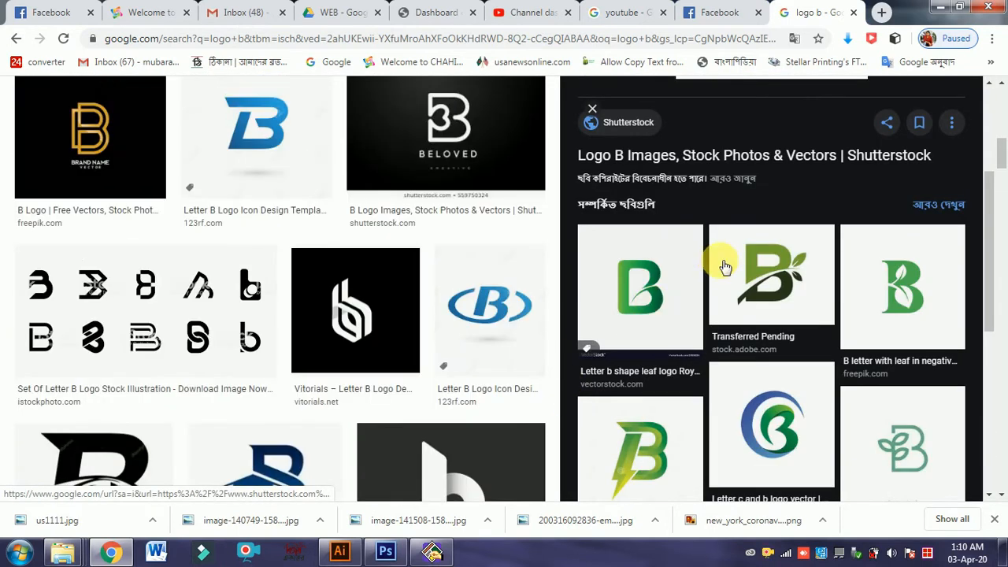
pyautogui.scroll(5, 717, 283)
# Switch to Illustrator and mask the placed logo image with the rectangle around the B, removing the stock caption.
pyautogui.hotkey('alt', 'Tab')
pyautogui.click(495, 276)
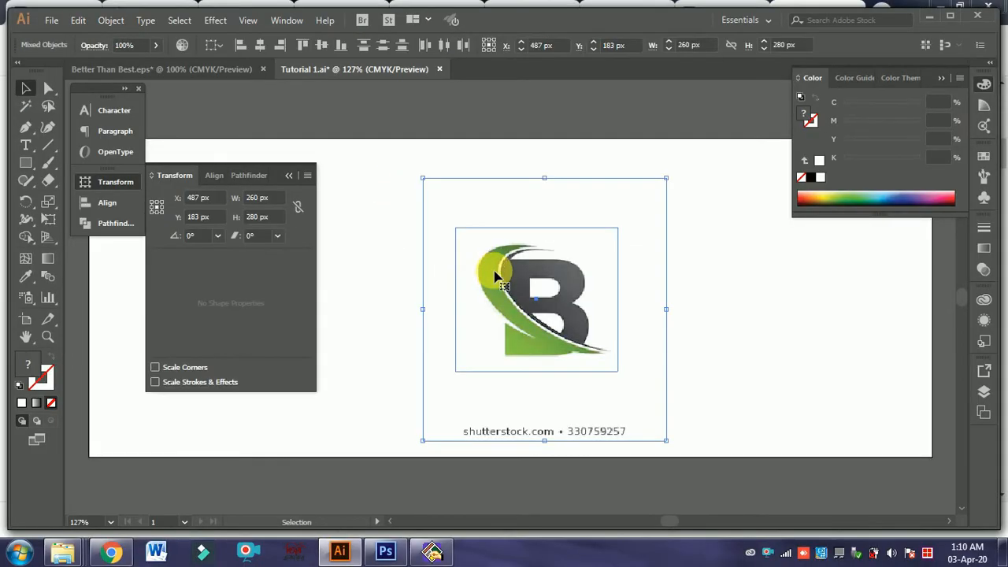
pyautogui.rightClick(514, 244)
pyautogui.click(557, 353)
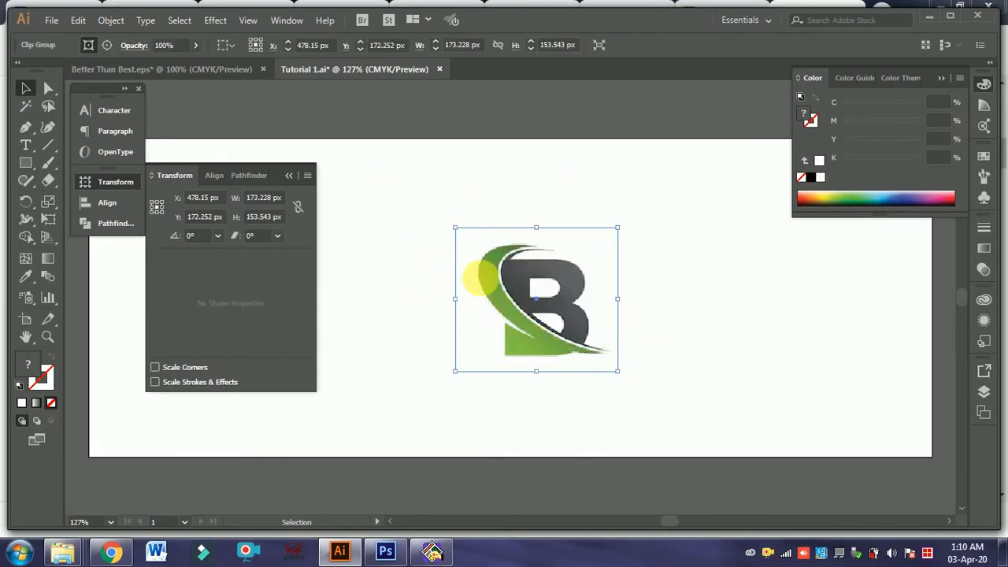
# Enlarge the clipped logo to about 261 × 232 px and deselect it.
pyautogui.click(634, 413)
pyautogui.click(612, 373)
pyautogui.moveTo(619, 376); pyautogui.dragTo(662, 408)
pyautogui.click(723, 383)
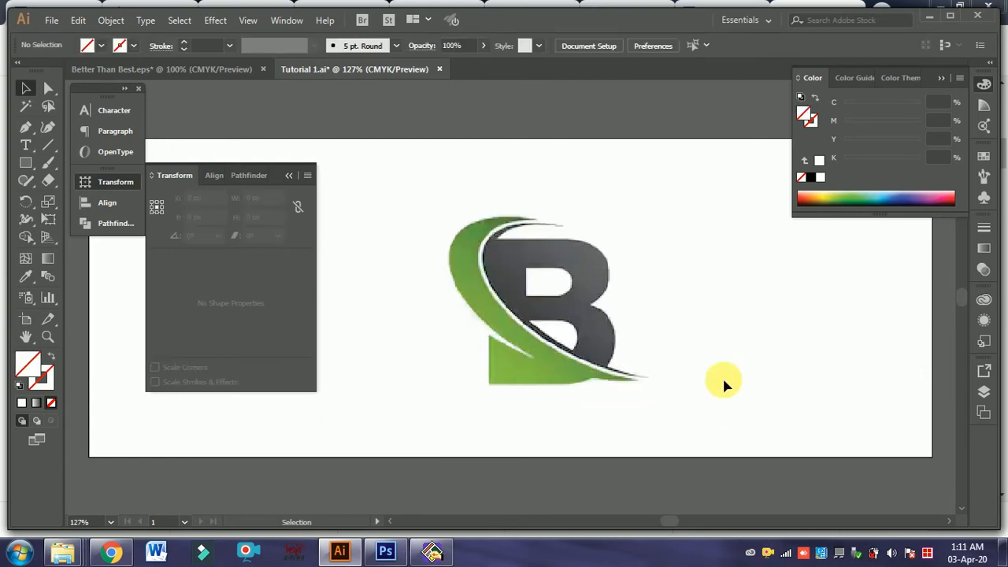
# Add a black letter B in Rabeya71MJ at about 206 pt with a 5 pt stroke, fitted over the reference logo's B.
pyautogui.press('Tab')
pyautogui.moveTo(445, 315); pyautogui.dragTo(520, 281)
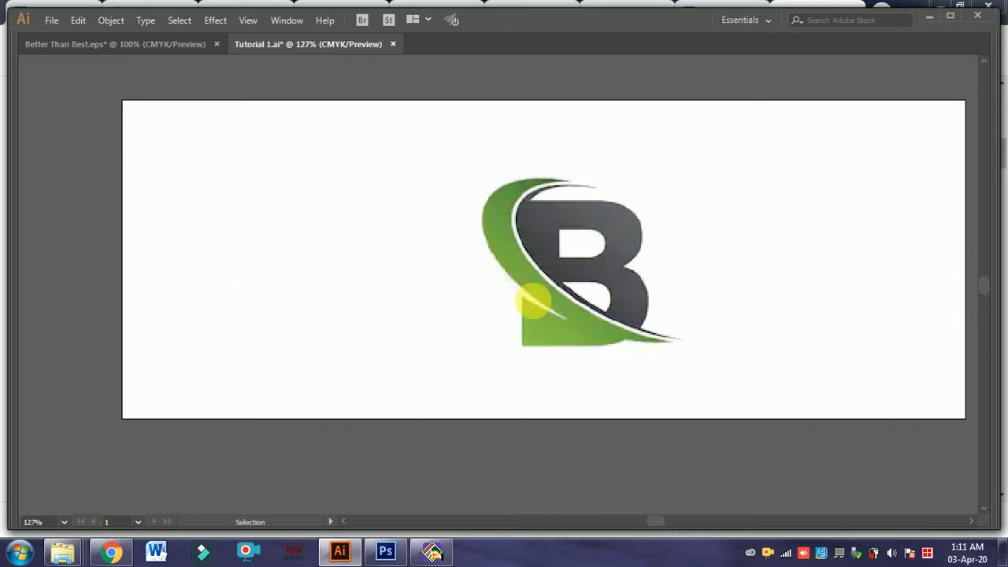
pyautogui.press('space')
pyautogui.moveTo(566, 289); pyautogui.dragTo(386, 296)
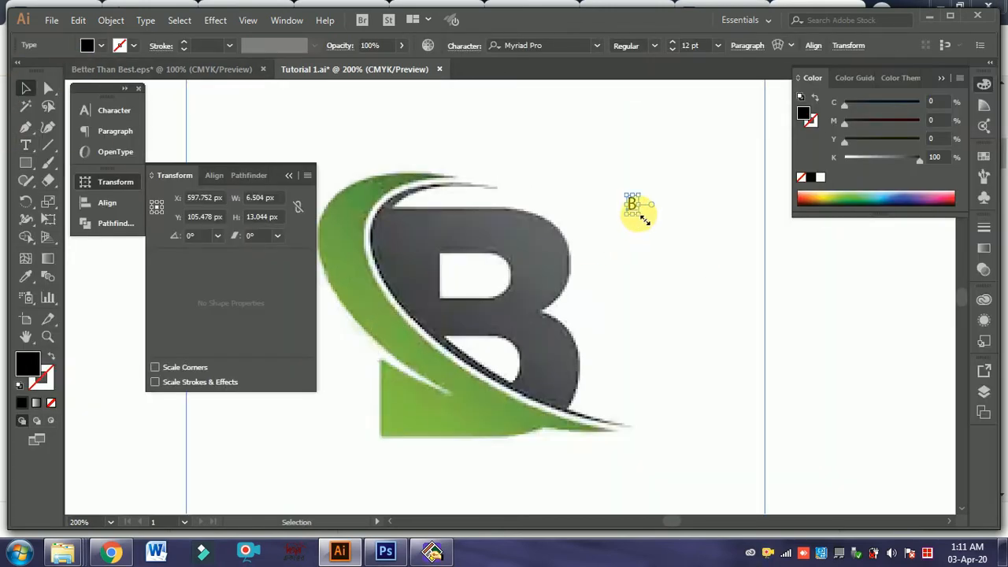
pyautogui.moveTo(637, 213); pyautogui.dragTo(682, 304)
pyautogui.moveTo(670, 229); pyautogui.dragTo(557, 494)
pyautogui.moveTo(485, 329)
pyautogui.mouseDown()
pyautogui.moveTo(490, 340)
pyautogui.moveTo(490, 321)
pyautogui.mouseUp()
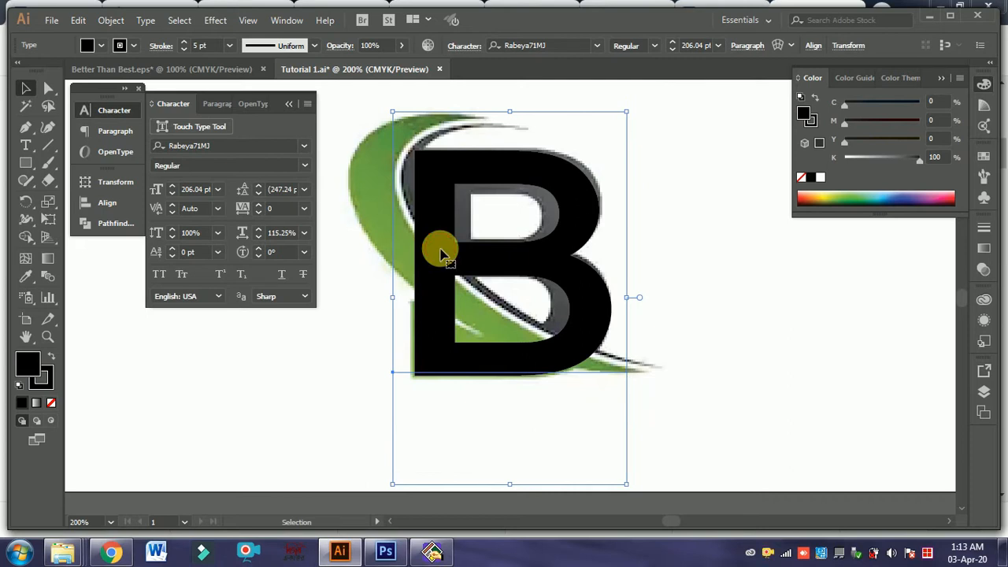
# Compare the black B with the reference by sending it behind and back in front, and hide the letter.
pyautogui.press('ctrl')
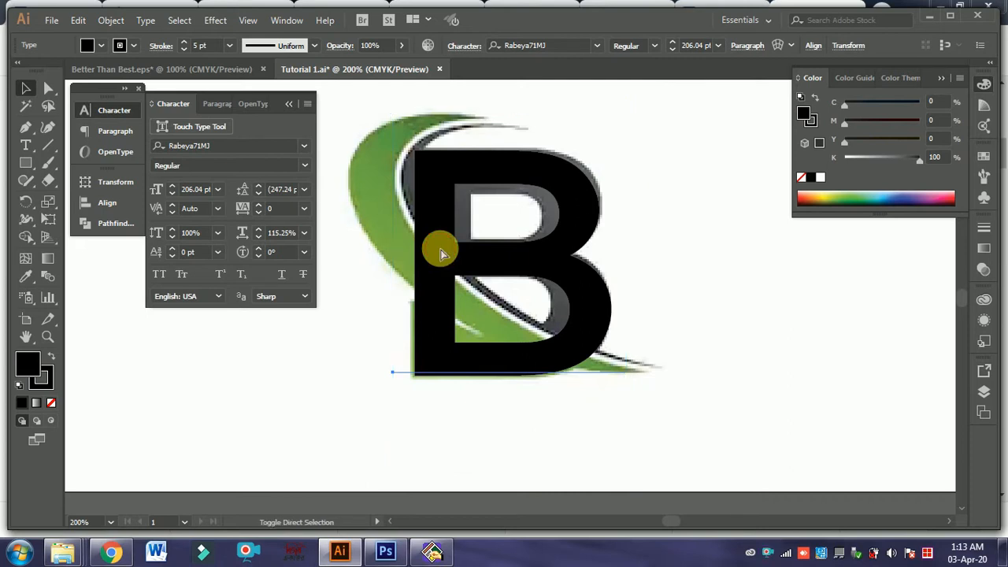
pyautogui.hotkey('ctrl', 'shift', '[')
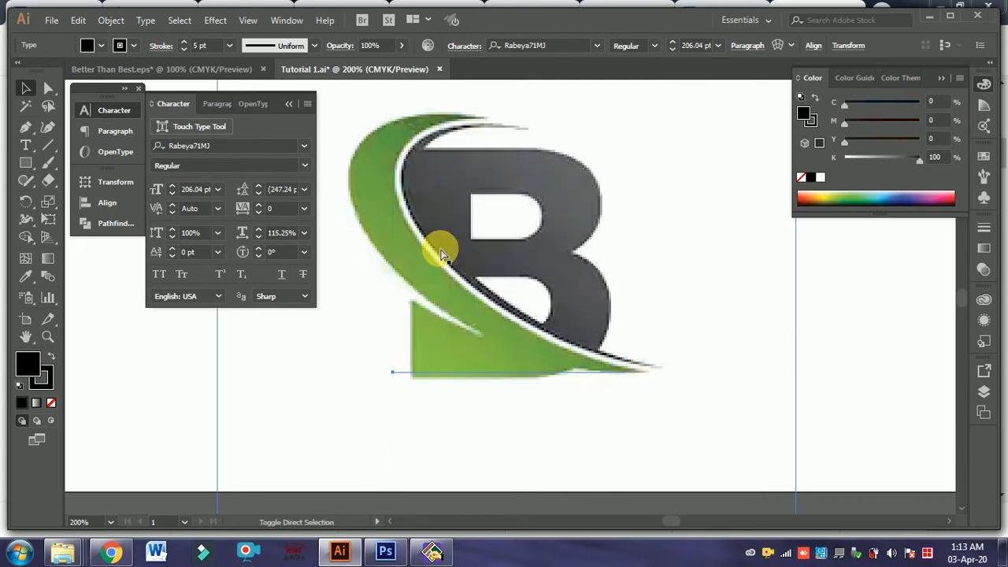
pyautogui.hotkey('ctrl', 'shift', ']')
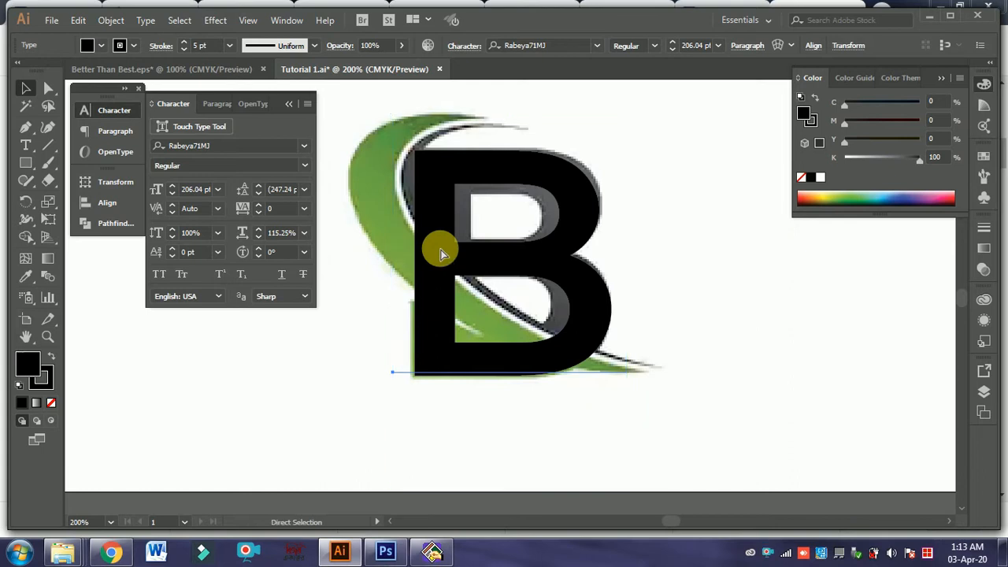
pyautogui.press('Delete')
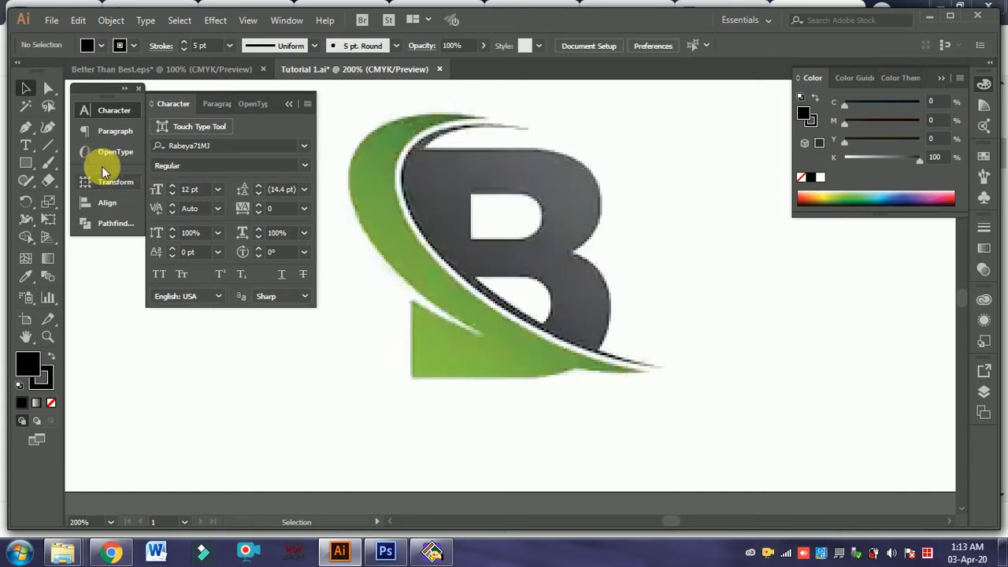
# Draw a white ellipse without stroke, about 304 × 140 px, tilted to follow the inner edge of the green swoosh.
pyautogui.click(26, 164)
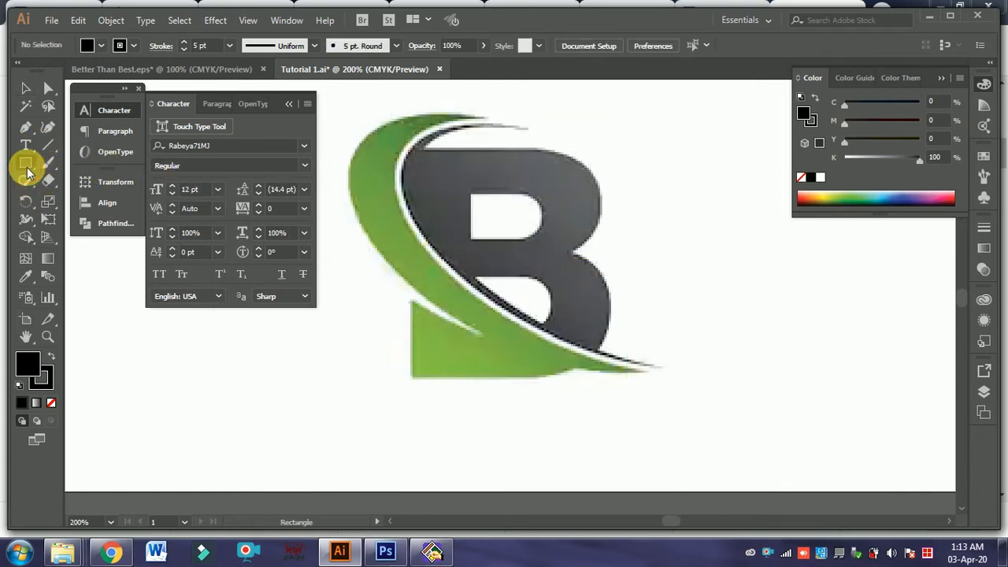
pyautogui.click(27, 162)
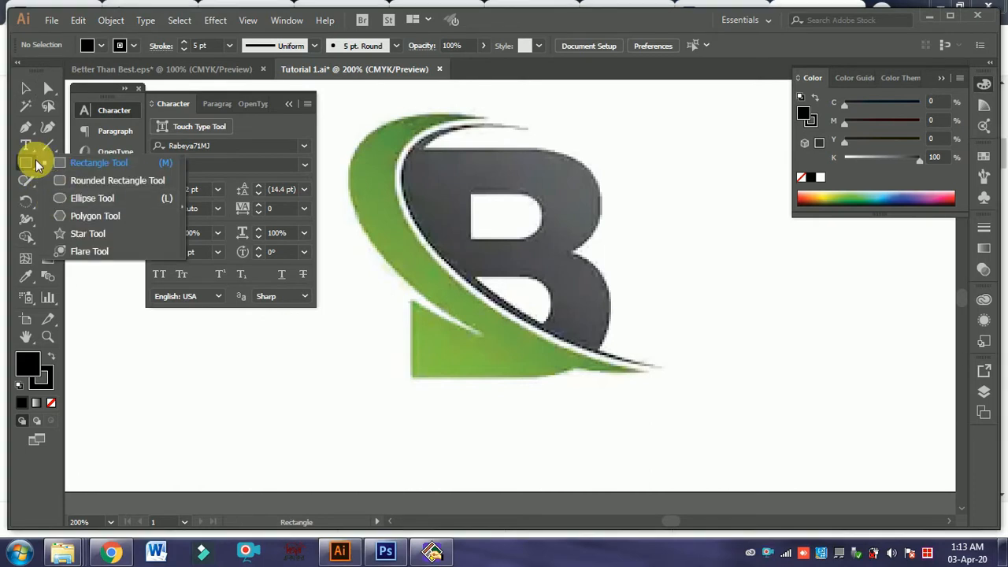
pyautogui.click(73, 197)
pyautogui.moveTo(521, 179); pyautogui.dragTo(740, 320)
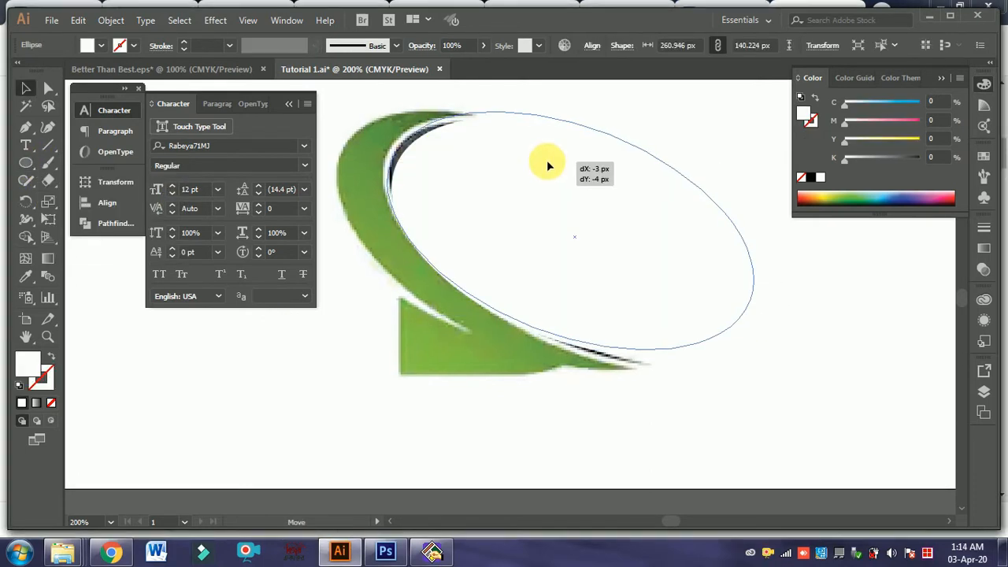
pyautogui.moveTo(549, 166); pyautogui.dragTo(515, 167)
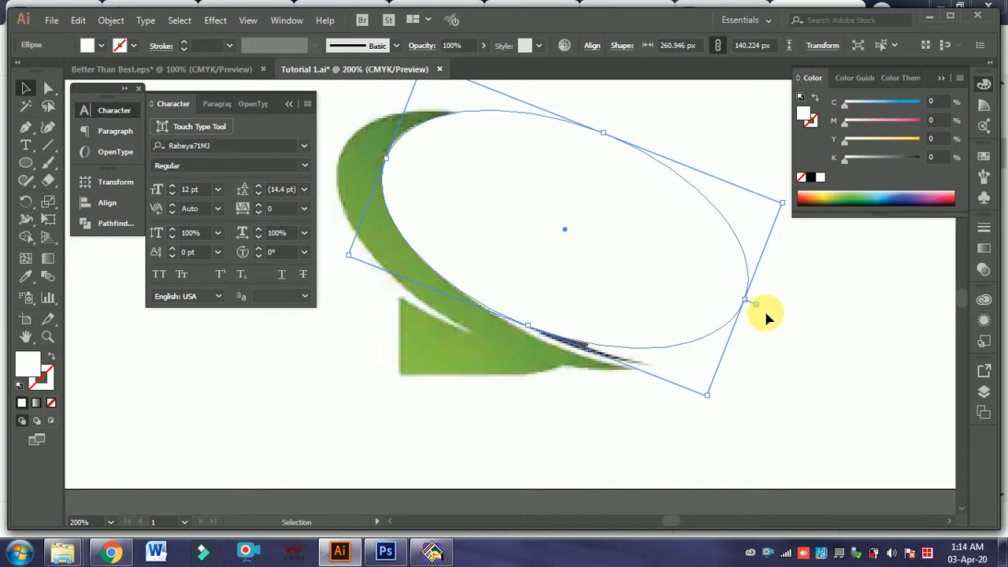
pyautogui.moveTo(750, 303); pyautogui.dragTo(805, 329)
pyautogui.press('a')
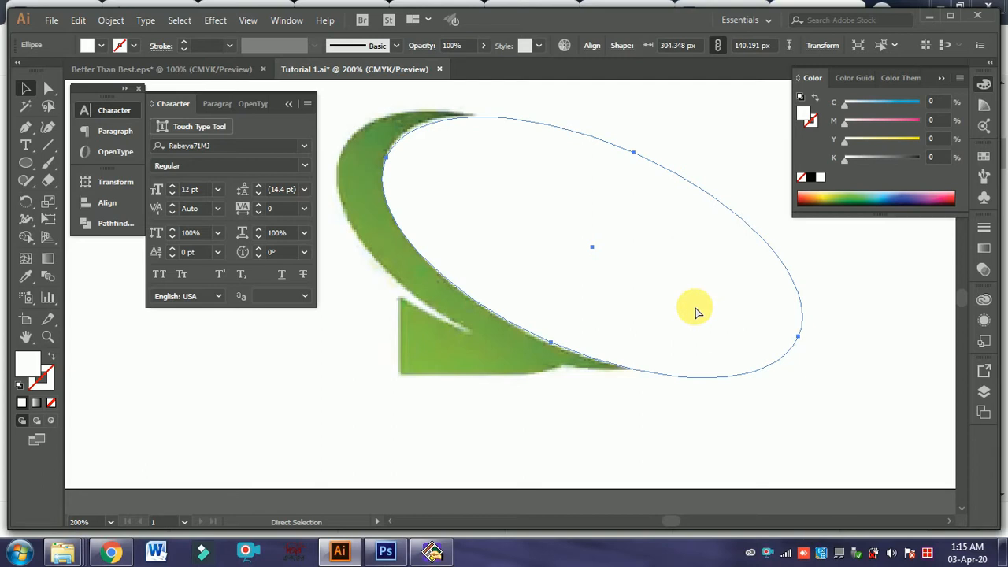
pyautogui.press('v')
pyautogui.moveTo(607, 258); pyautogui.dragTo(787, 280)
pyautogui.hotkey('ctrl', 'z')
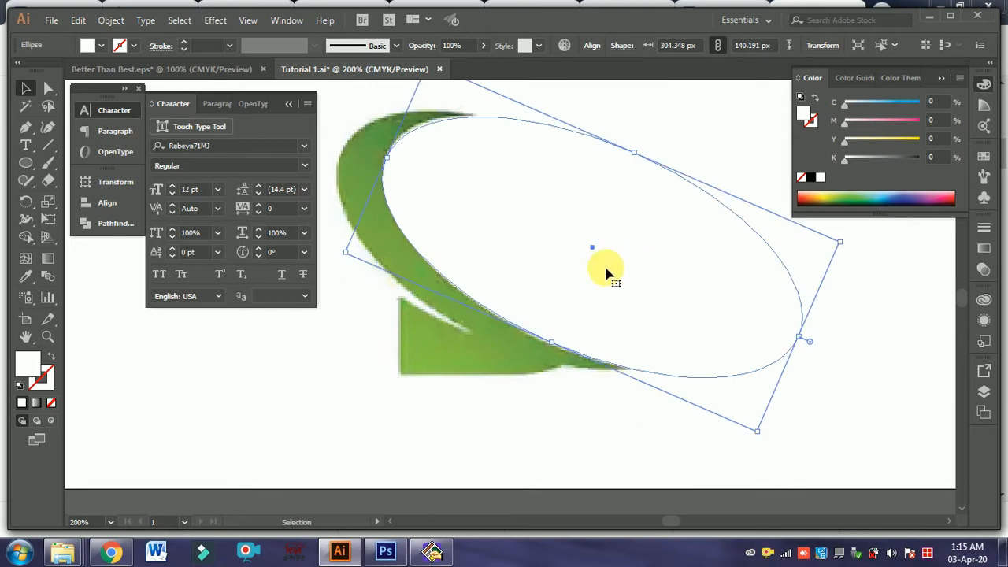
# Fit a copy of the ellipse to the swoosh's outer edge at about 308 × 147 px, filled green behind the white one.
pyautogui.moveTo(592, 266); pyautogui.dragTo(543, 250)
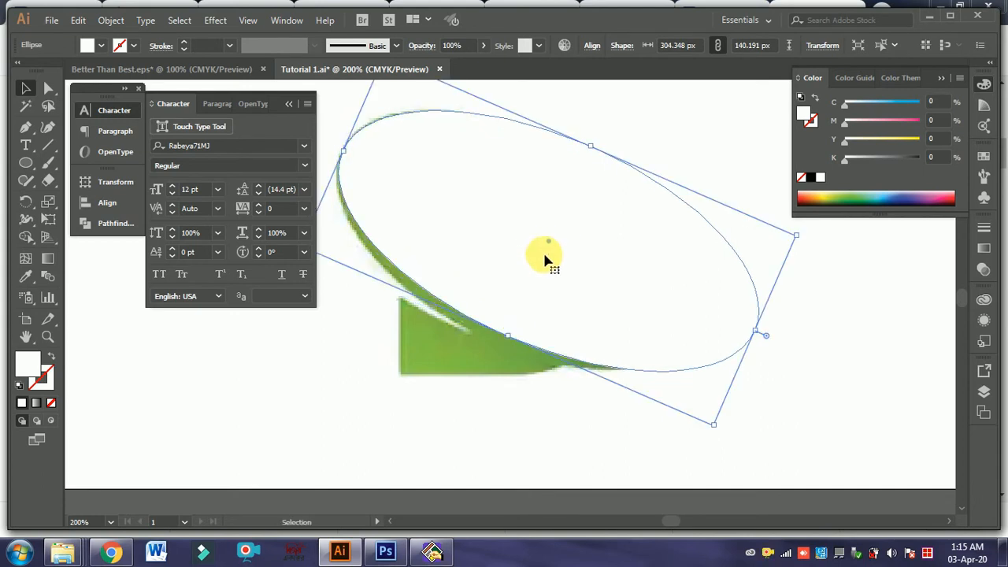
pyautogui.moveTo(544, 264); pyautogui.dragTo(543, 253)
pyautogui.moveTo(514, 340); pyautogui.dragTo(509, 349)
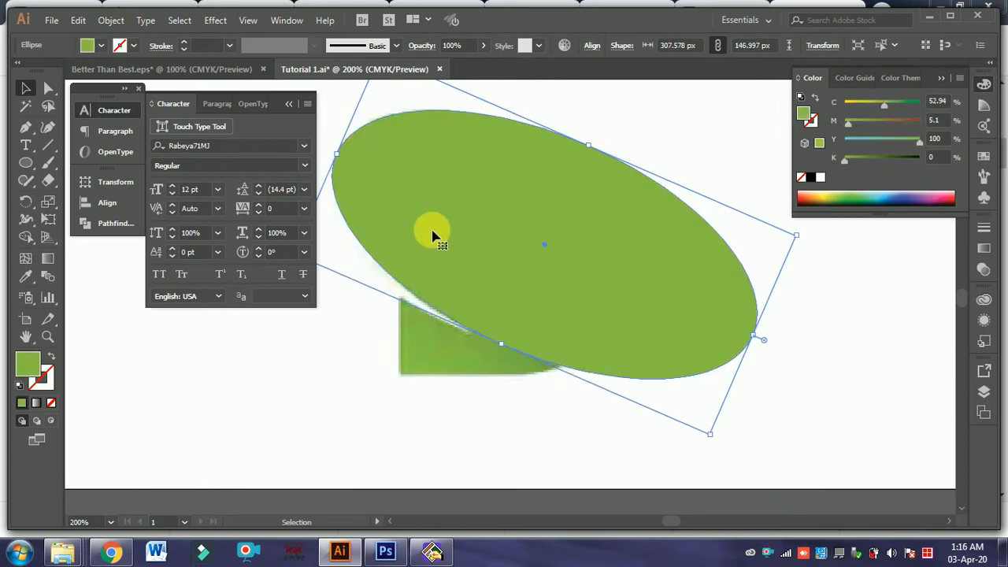
pyautogui.moveTo(402, 236); pyautogui.dragTo(483, 234)
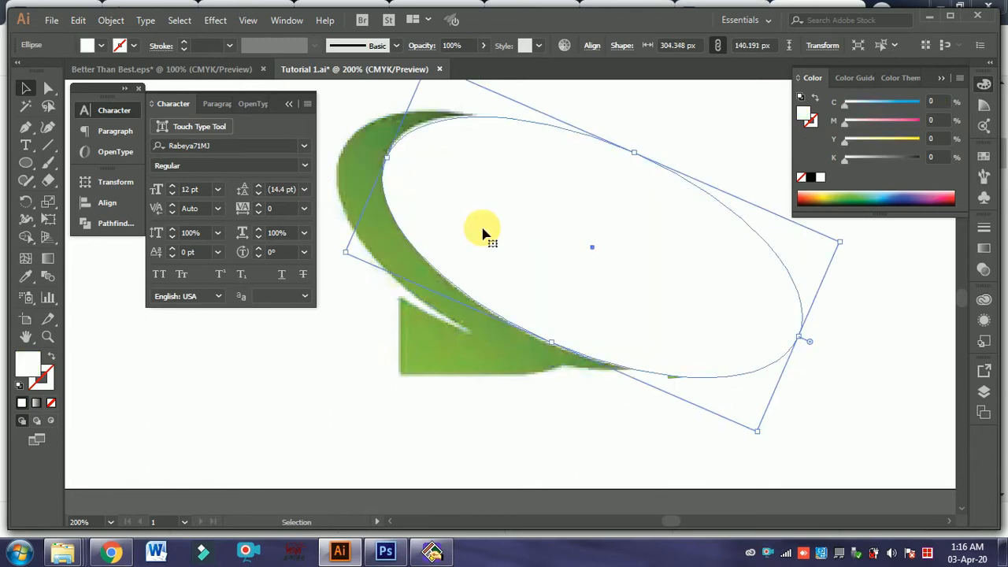
# Move the reference logo to the left of the ellipses so both artworks sit side by side.
pyautogui.click(395, 253)
pyautogui.press('a')
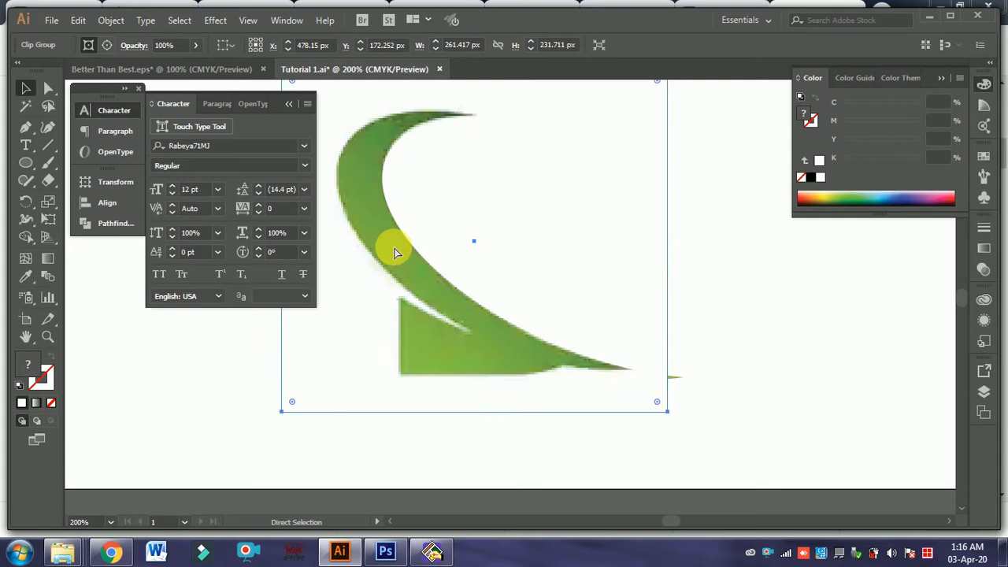
pyautogui.press('v')
pyautogui.moveTo(394, 253); pyautogui.dragTo(191, 330)
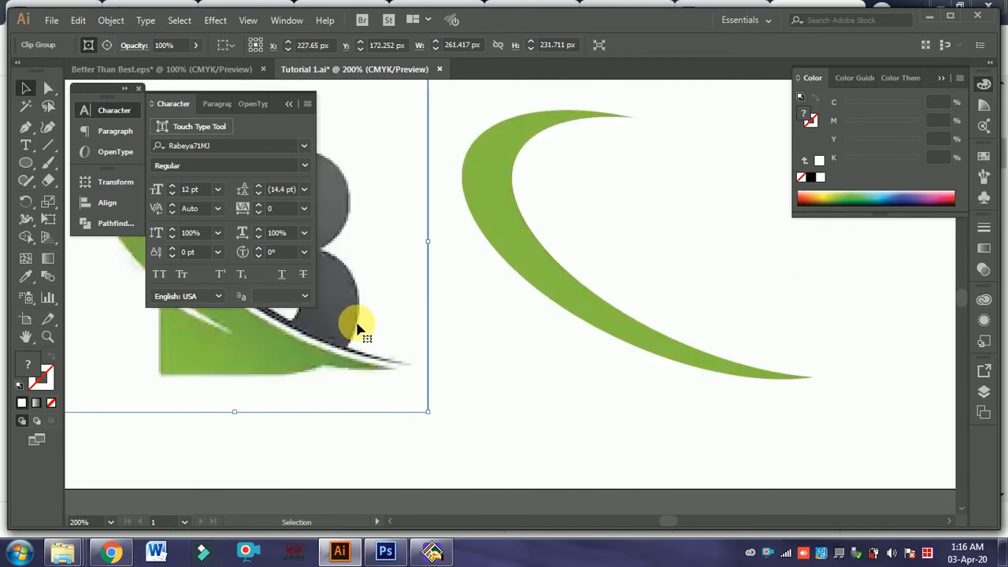
pyautogui.moveTo(387, 329); pyautogui.dragTo(513, 387)
pyautogui.press('Tab')
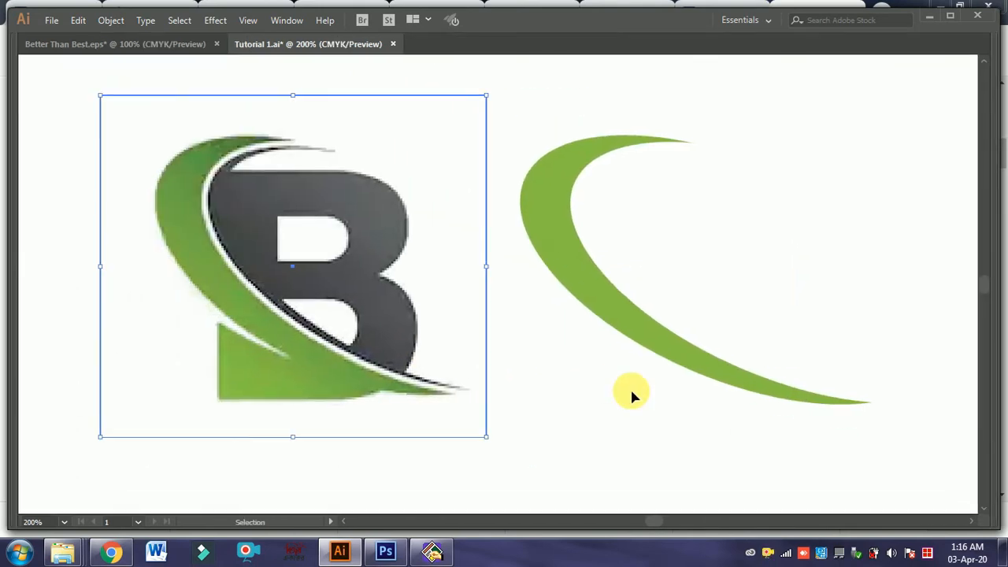
# Show the hidden black letter B again between the green and white ellipses.
pyautogui.press('ctrl')
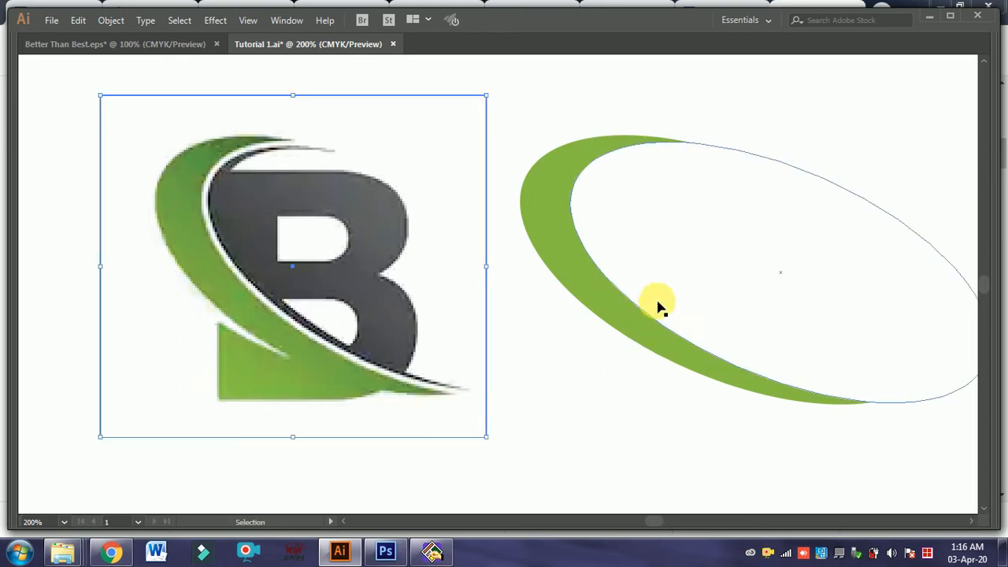
pyautogui.press('a')
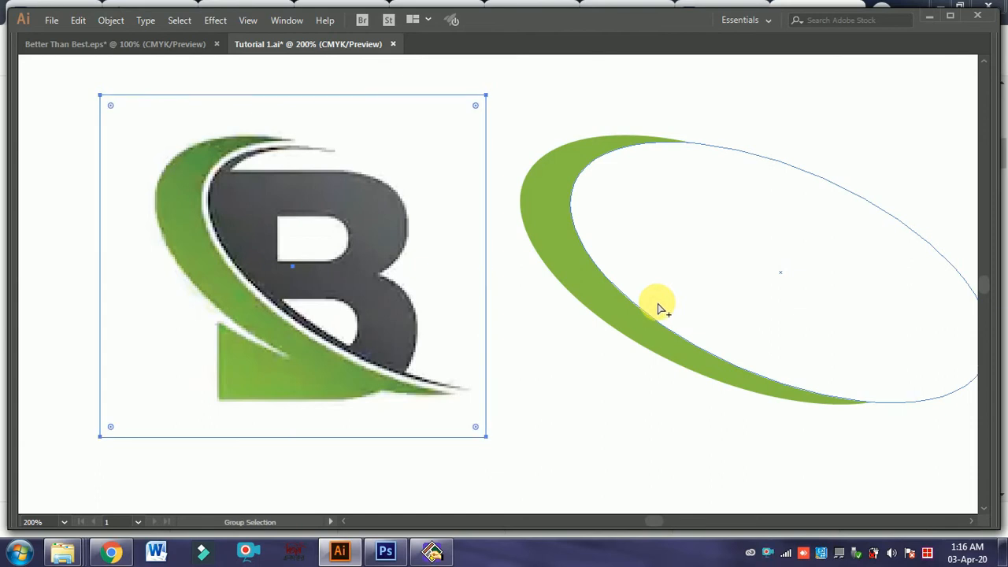
pyautogui.hotkey('ctrl', 'z')
pyautogui.press('v')
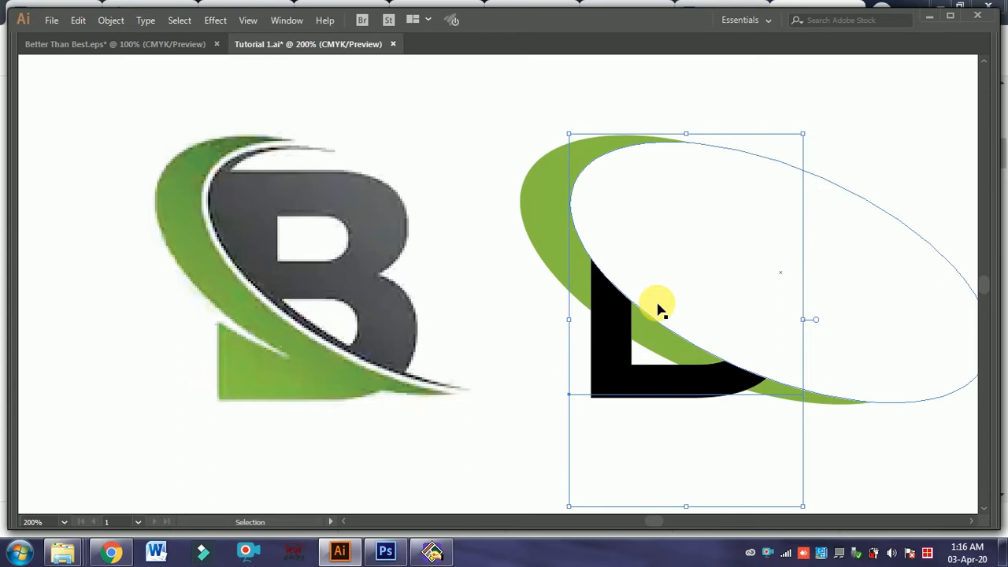
# Remove the fill from the white ellipse covering the black letter B.
pyautogui.click(906, 303)
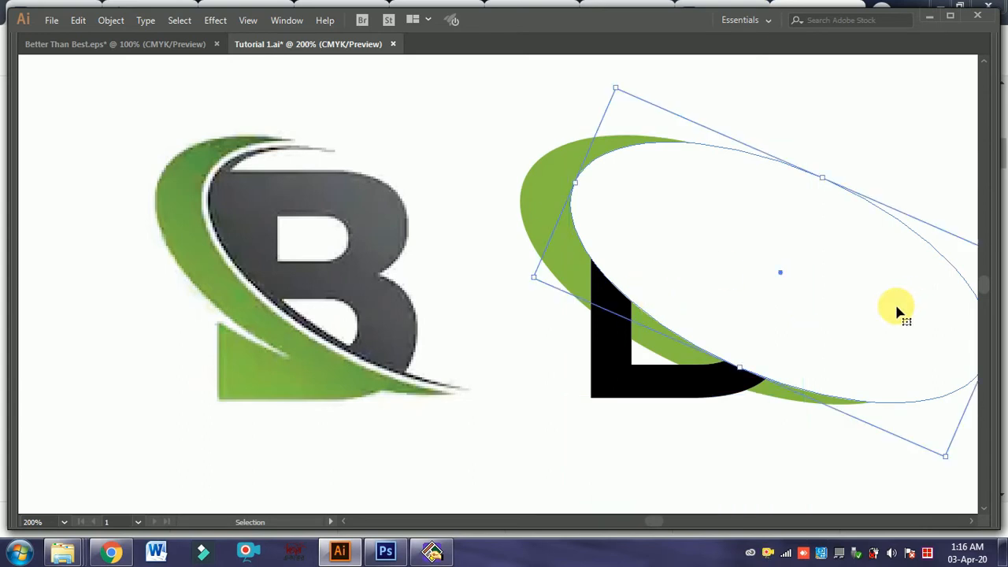
pyautogui.click(621, 382)
pyautogui.click(815, 269)
pyautogui.hotkey('shift', 'Tab')
pyautogui.press('Tab')
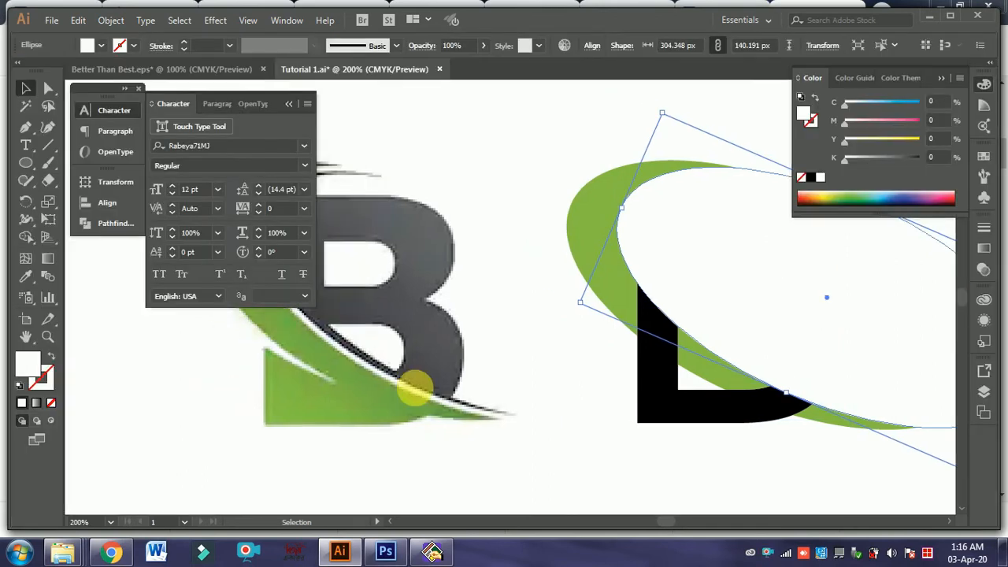
pyautogui.click(52, 404)
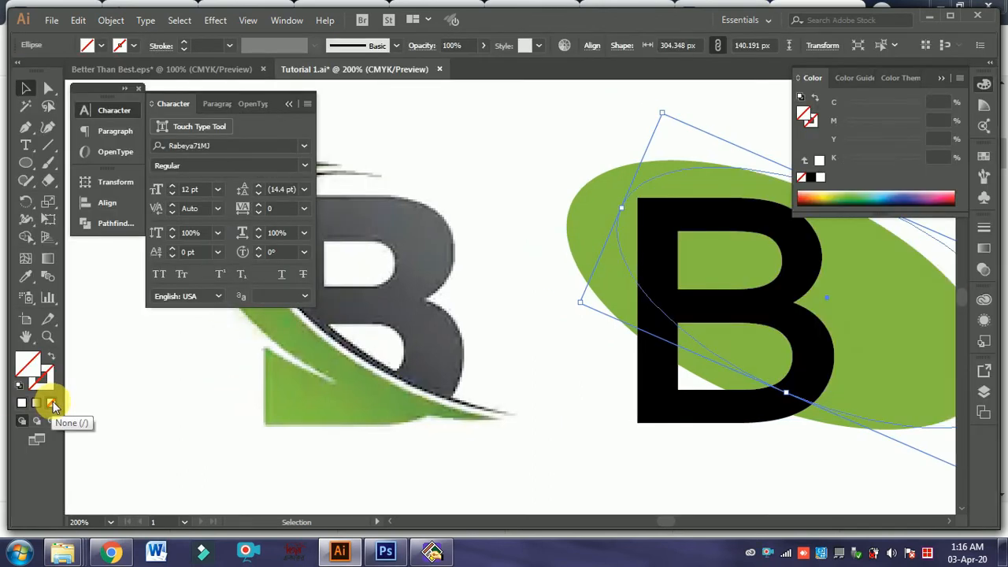
pyautogui.press('Tab')
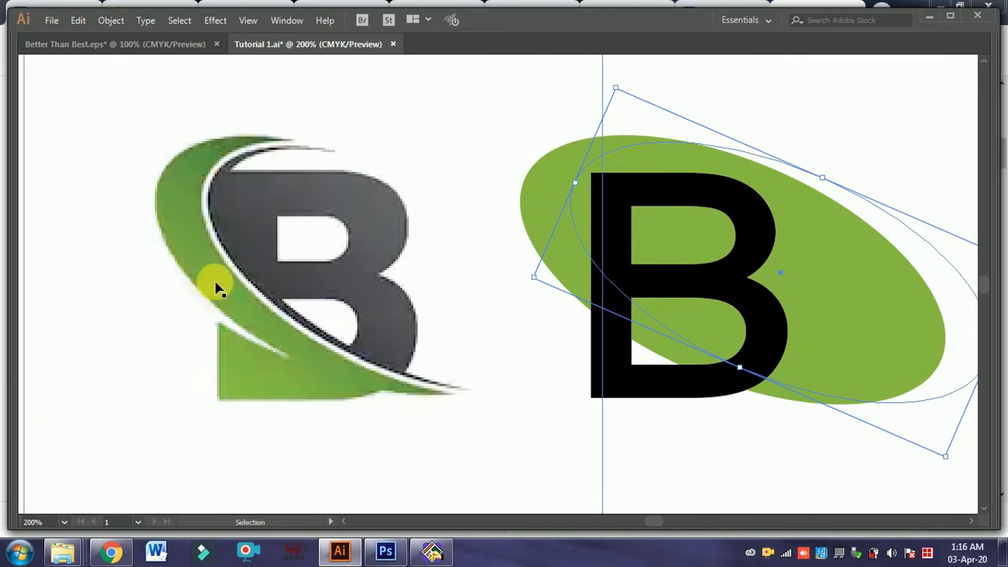
# Select the green ellipse, the unfilled ellipse and the black letter B together.
pyautogui.press('a')
pyautogui.press('space')
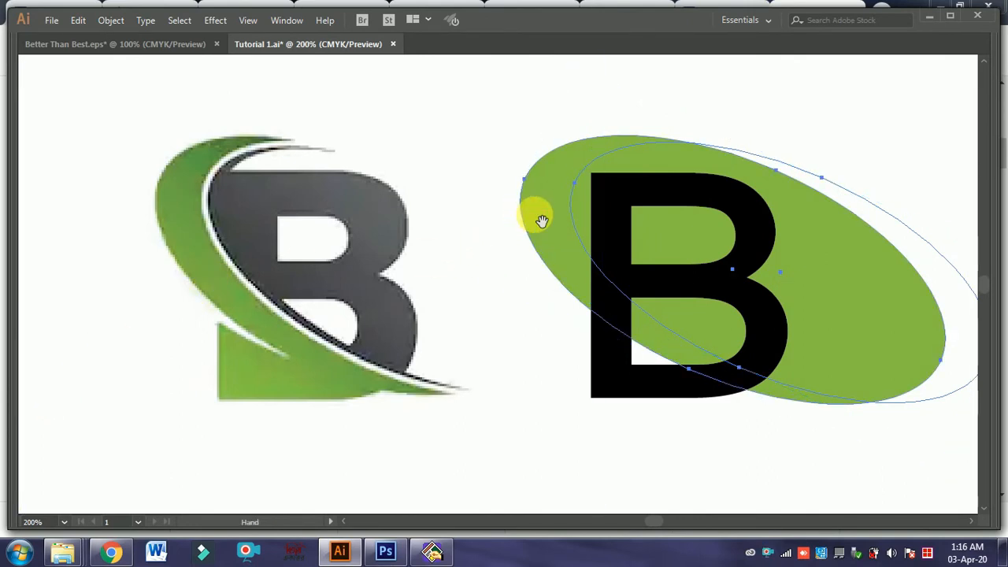
pyautogui.press('v')
pyautogui.click(559, 216)
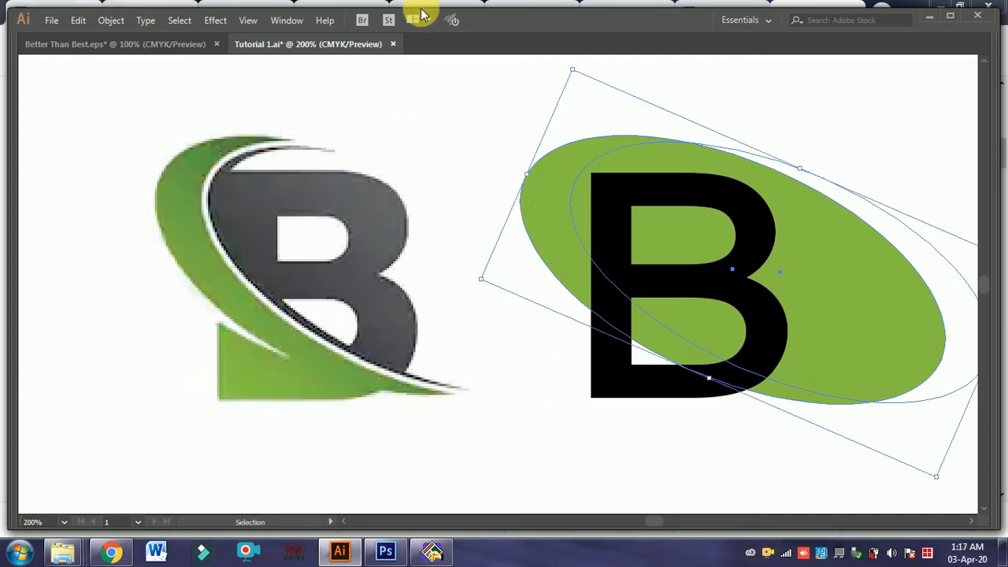
pyautogui.click(458, 137)
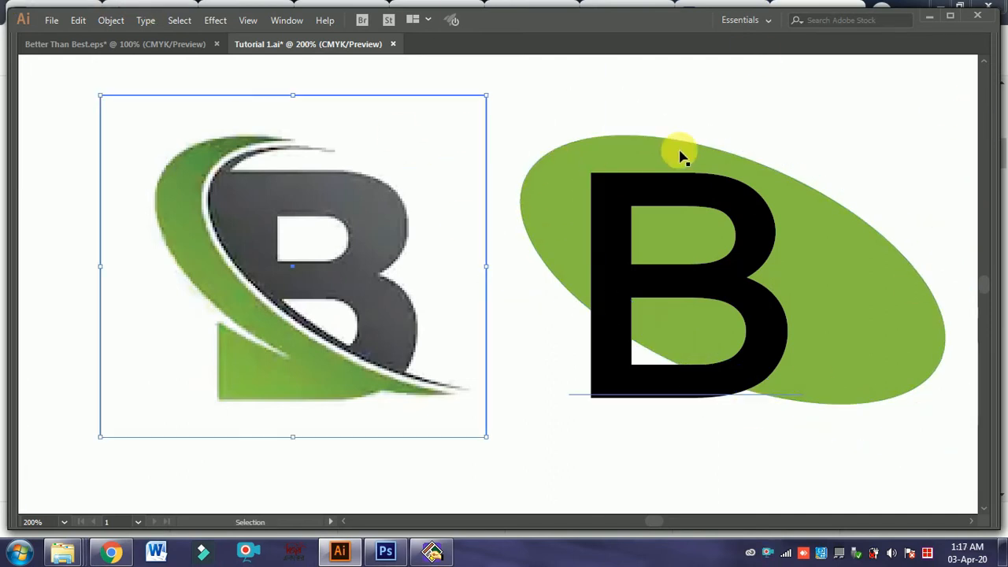
pyautogui.click(869, 244)
pyautogui.keyDown('shift'); pyautogui.click(554, 223); pyautogui.keyUp('shift')
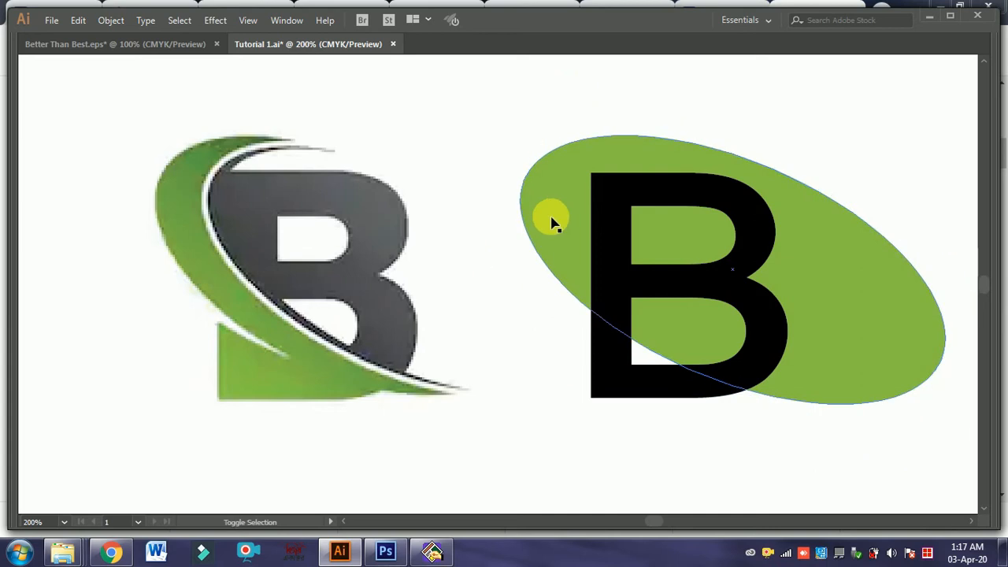
pyautogui.moveTo(556, 97); pyautogui.dragTo(567, 251)
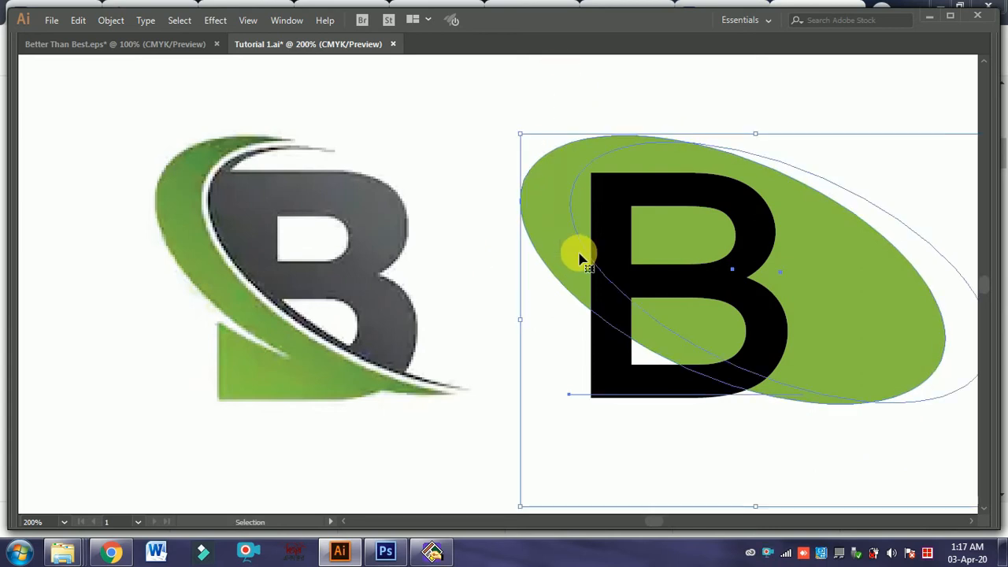
# Bring up the Pathfinder operations for the selected ellipses and letter.
pyautogui.press('Tab')
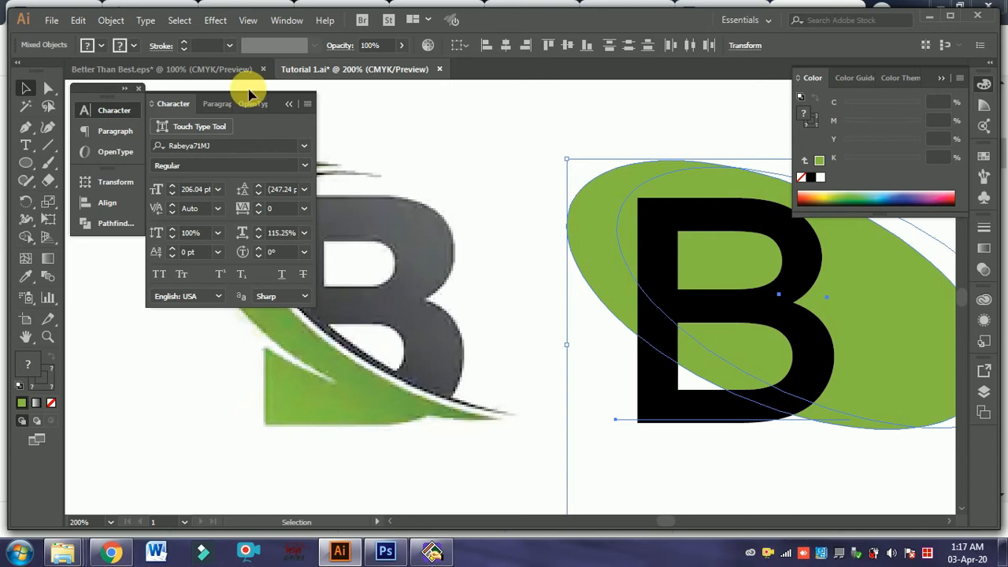
pyautogui.click(130, 224)
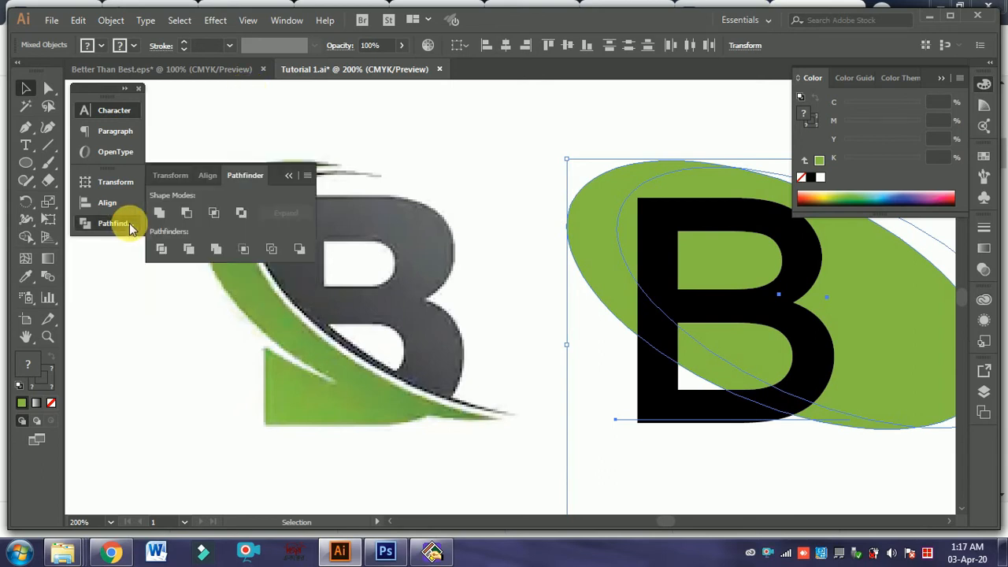
pyautogui.click(129, 223)
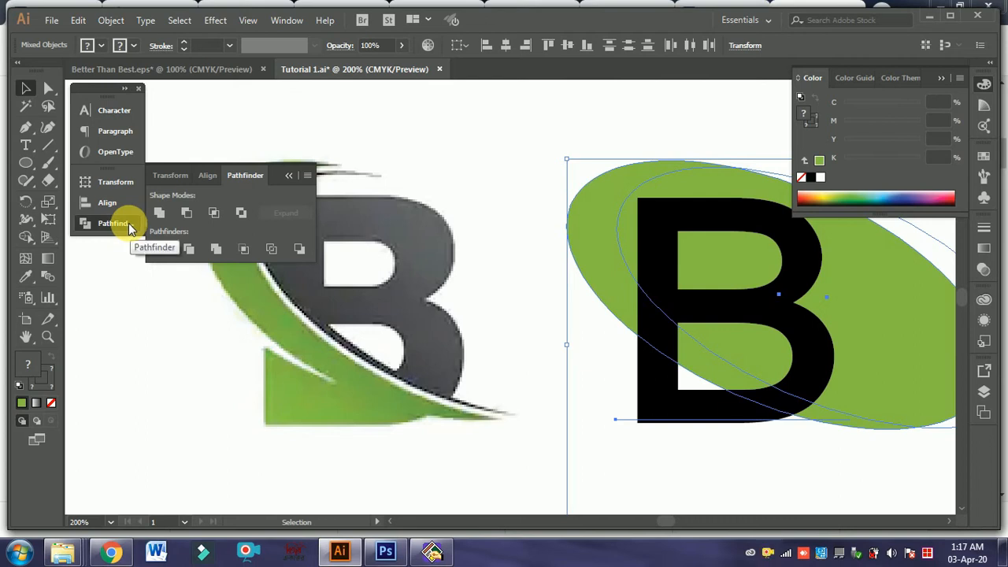
pyautogui.click(287, 19)
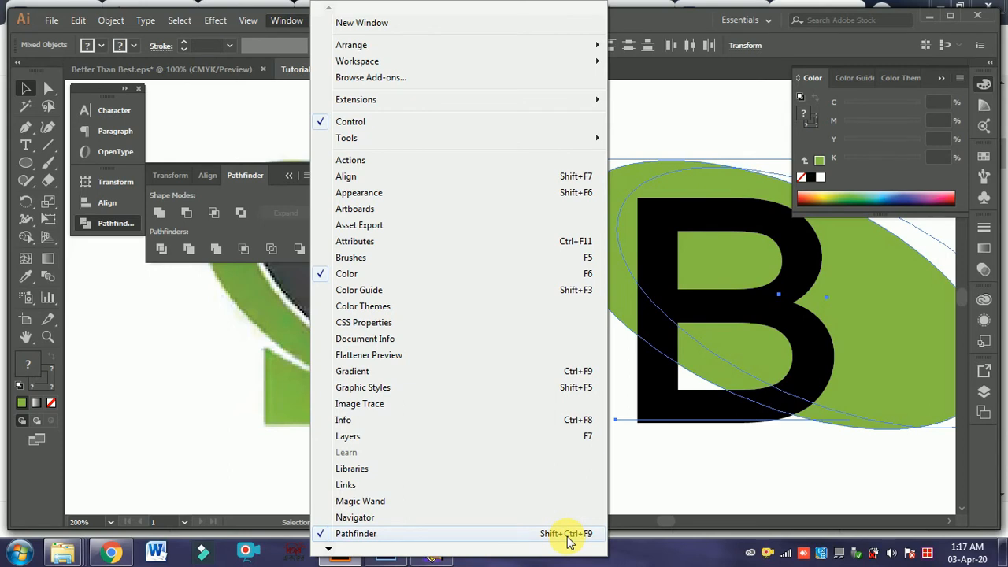
pyautogui.click(103, 410)
pyautogui.click(681, 388)
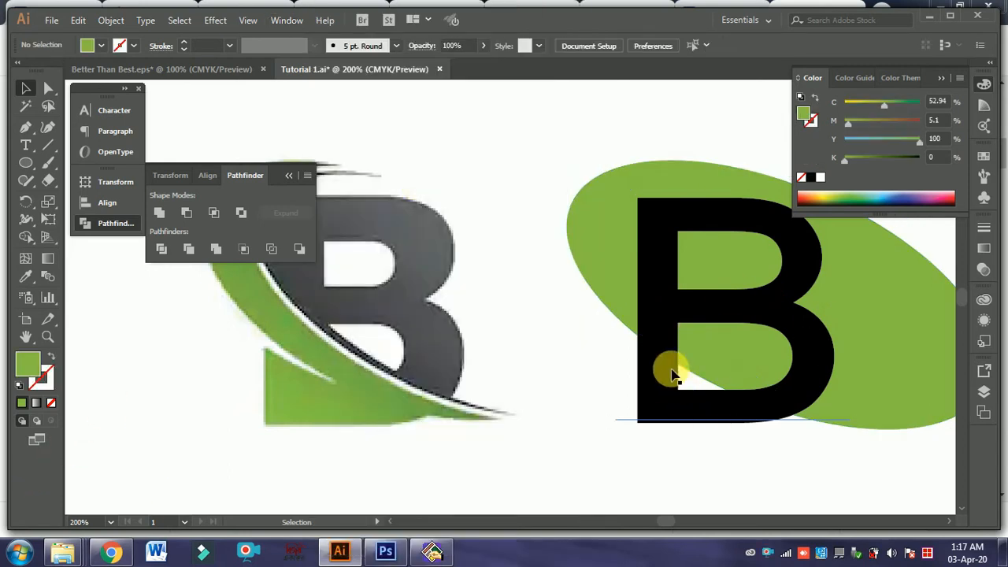
pyautogui.moveTo(575, 219); pyautogui.dragTo(600, 260)
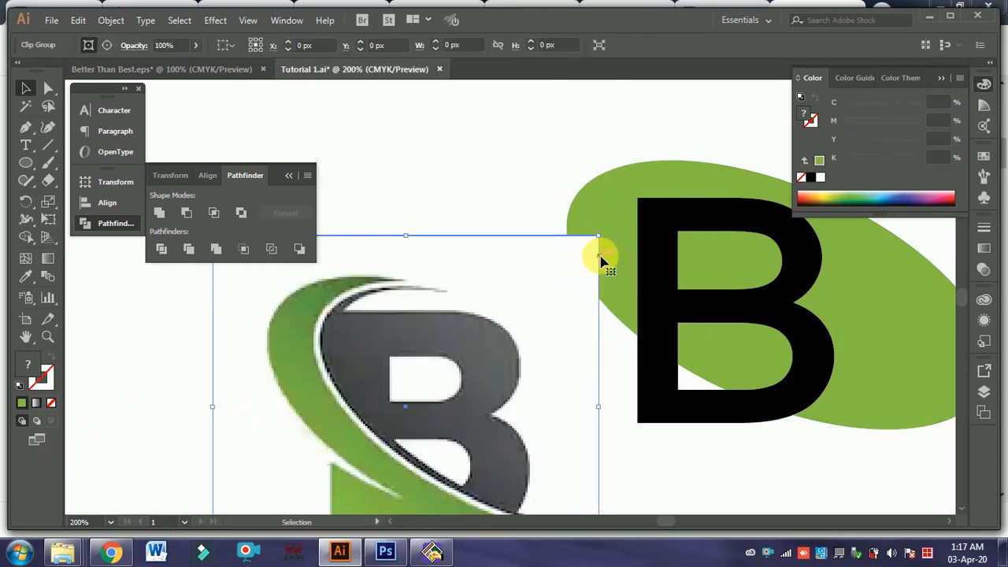
pyautogui.hotkey('ctrl', 'z')
# Divide the two overlapping ellipses with Pathfinder, in front of the letter B, and ungroup the resulting pieces.
pyautogui.click(622, 281)
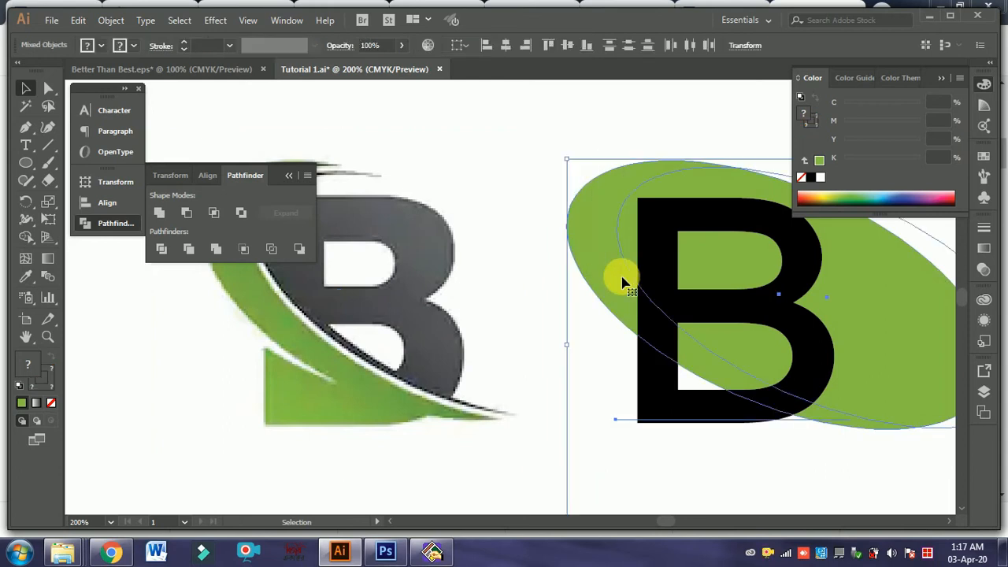
pyautogui.click(244, 206)
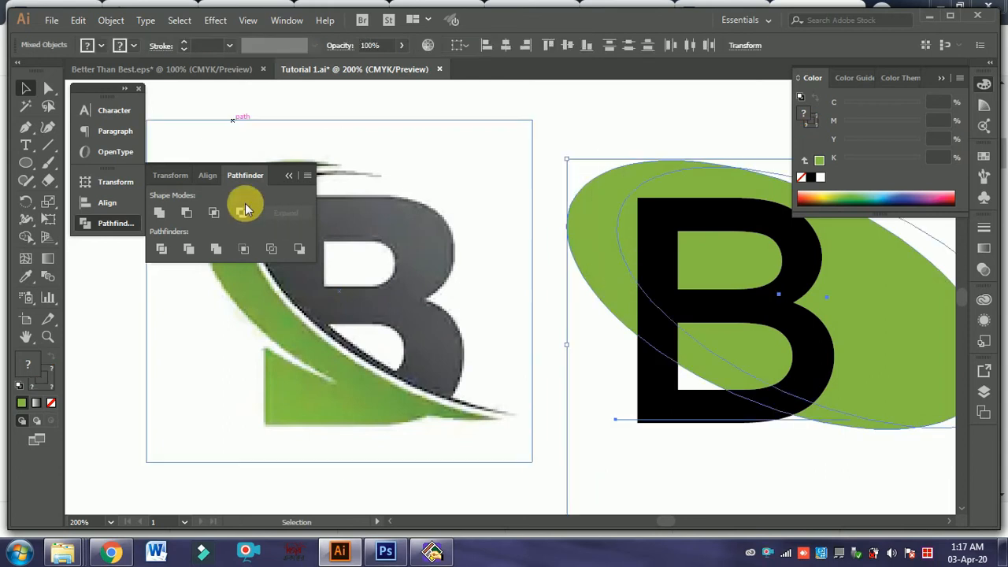
pyautogui.click(162, 251)
pyautogui.moveTo(806, 347); pyautogui.dragTo(600, 333)
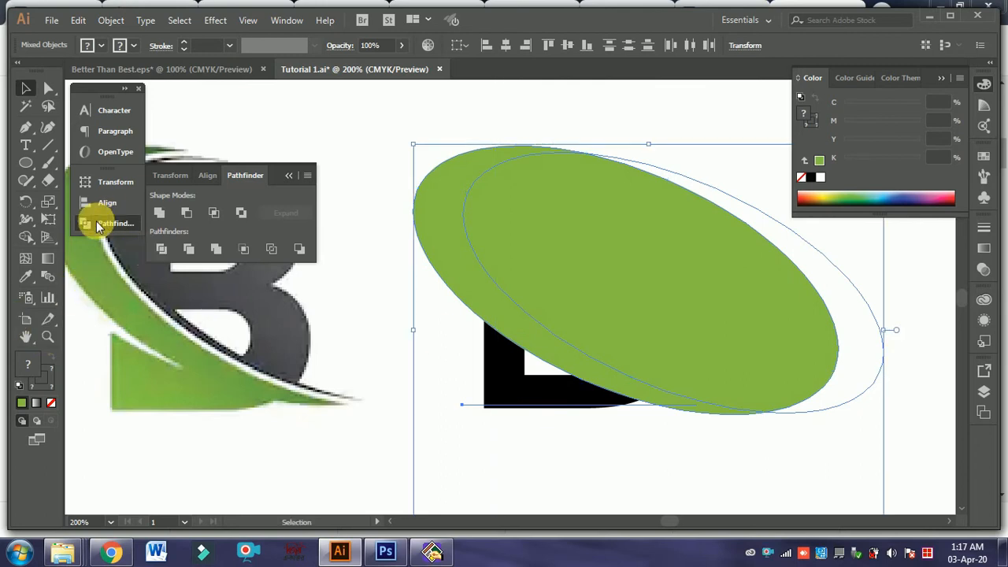
pyautogui.click(155, 249)
pyautogui.click(652, 113)
pyautogui.click(656, 245)
pyautogui.rightClick(657, 249)
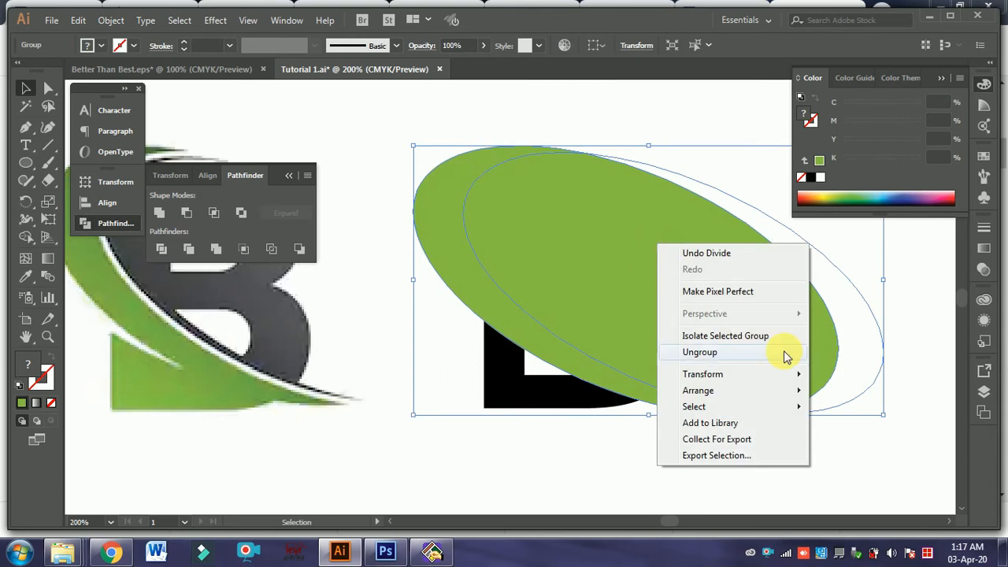
pyautogui.click(782, 353)
# Delete the area shared by both ellipses so only the green crescent swoosh is kept over the B.
pyautogui.click(824, 461)
pyautogui.click(811, 346)
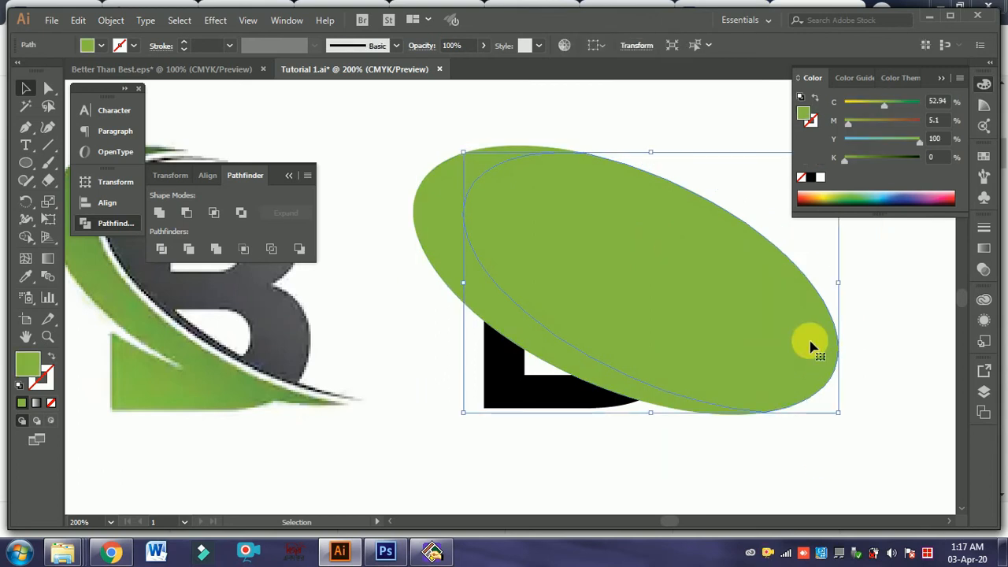
pyautogui.press('Delete')
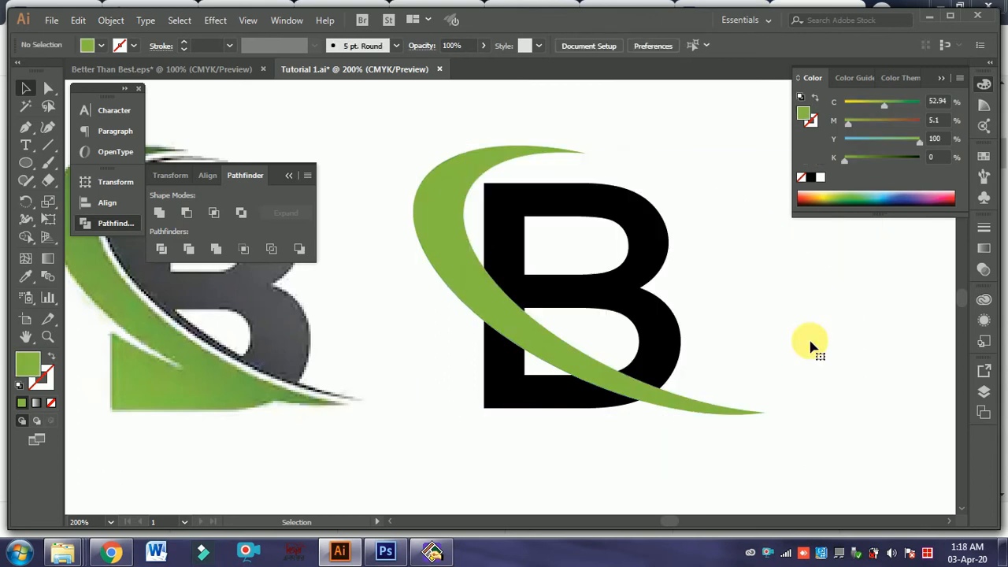
pyautogui.press('Tab')
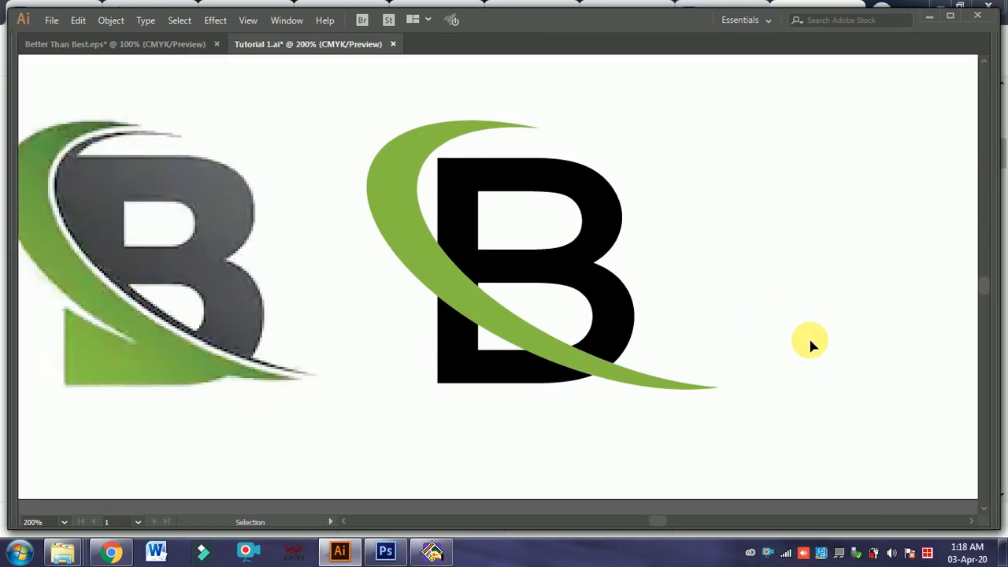
# Try placing a copy of the green swoosh slightly to the right of the original.
pyautogui.hotkey('ctrl', ';')
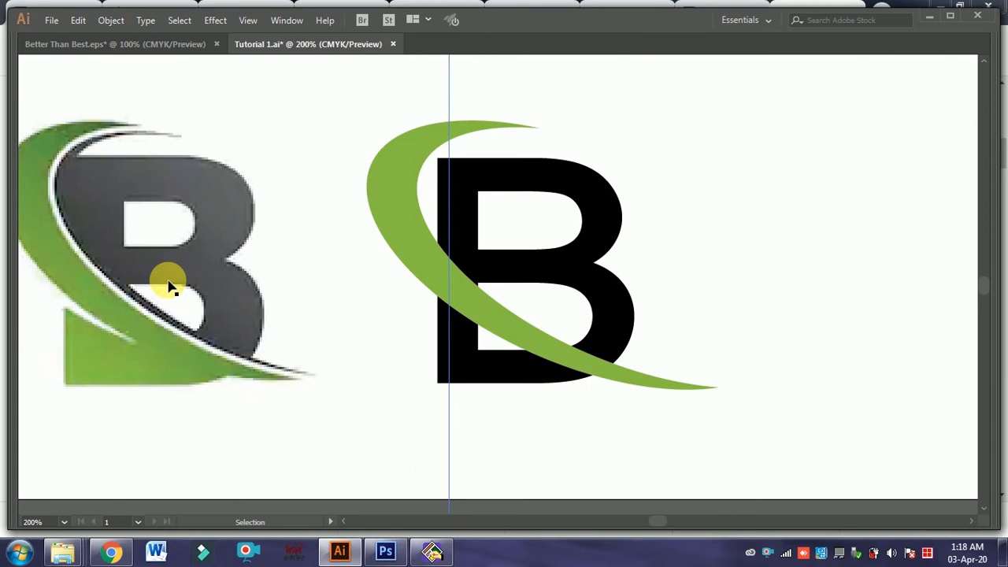
pyautogui.click(407, 238)
pyautogui.press('a')
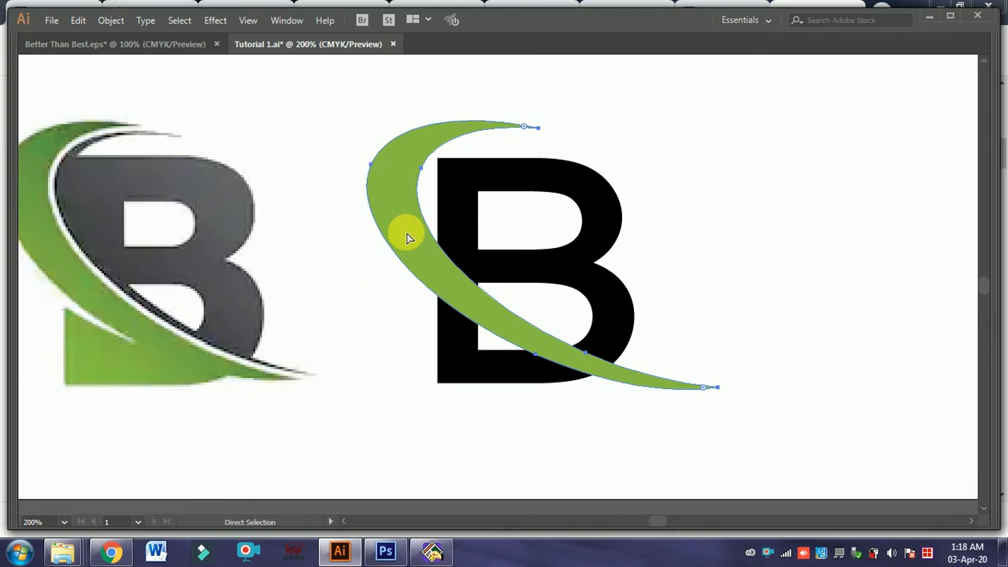
pyautogui.press('v')
pyautogui.click(437, 266)
pyautogui.press('alt')
pyautogui.press('alt')
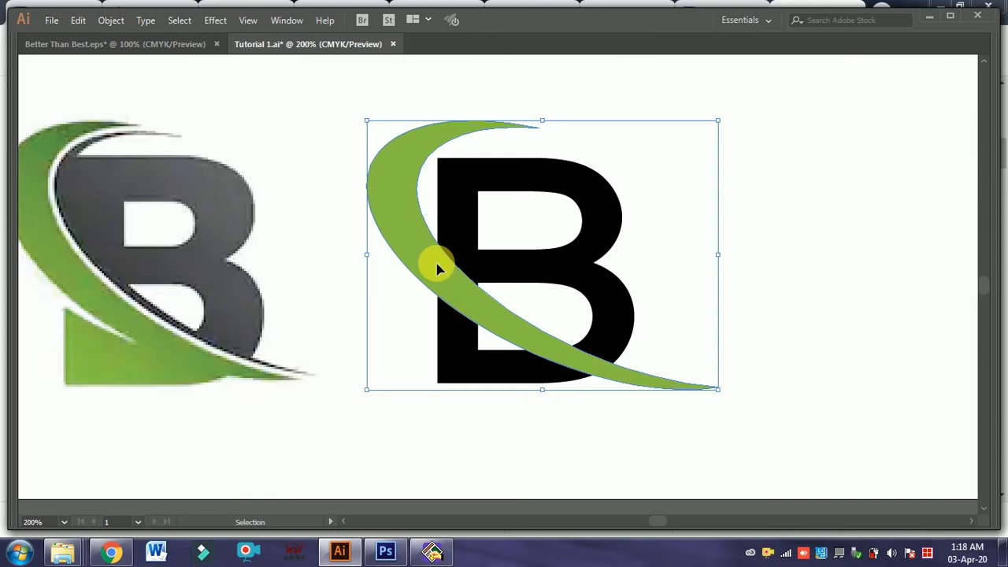
pyautogui.moveTo(438, 269); pyautogui.dragTo(452, 268)
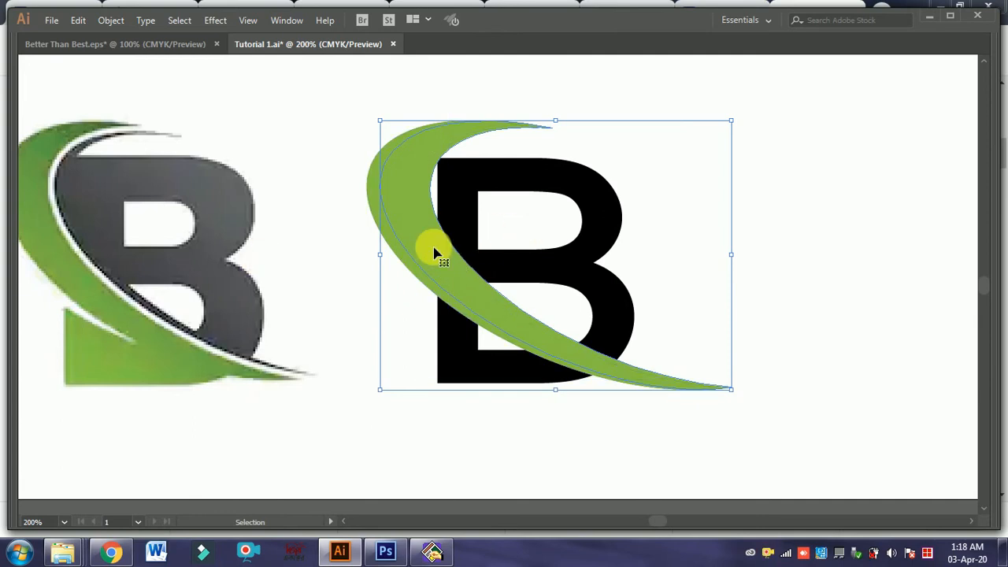
# Undo the swoosh copy and duplicate the green swoosh again with a small offset to the right.
pyautogui.press('a')
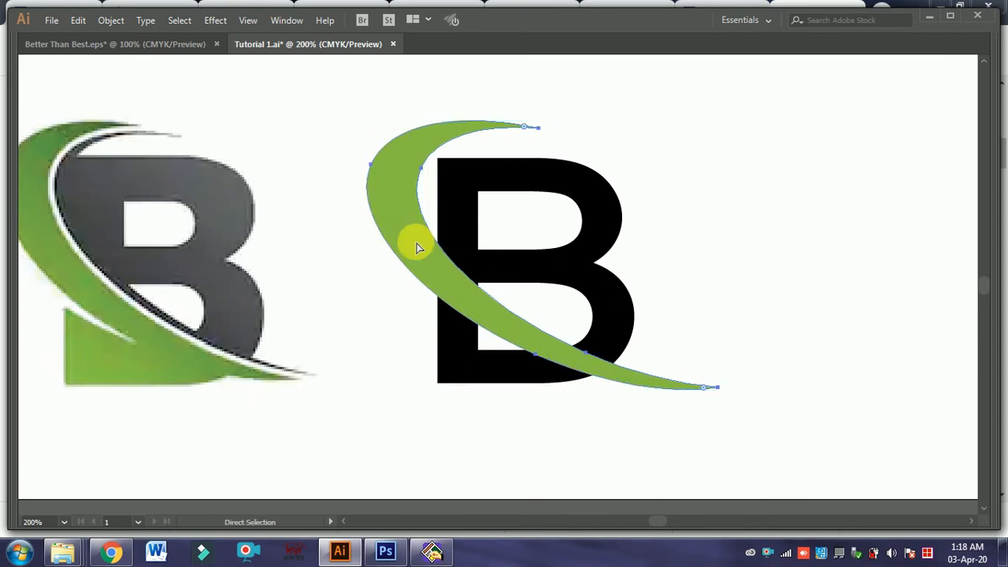
pyautogui.press('v')
pyautogui.moveTo(416, 244); pyautogui.dragTo(430, 246)
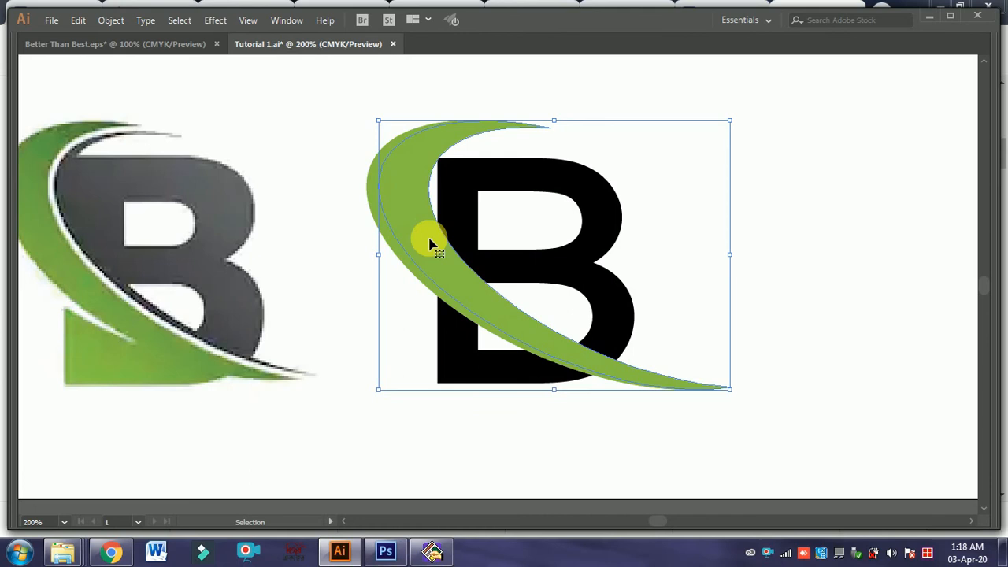
# Fill the offset swoosh copy with white and send it behind the green swoosh and the letter B.
pyautogui.press('Tab')
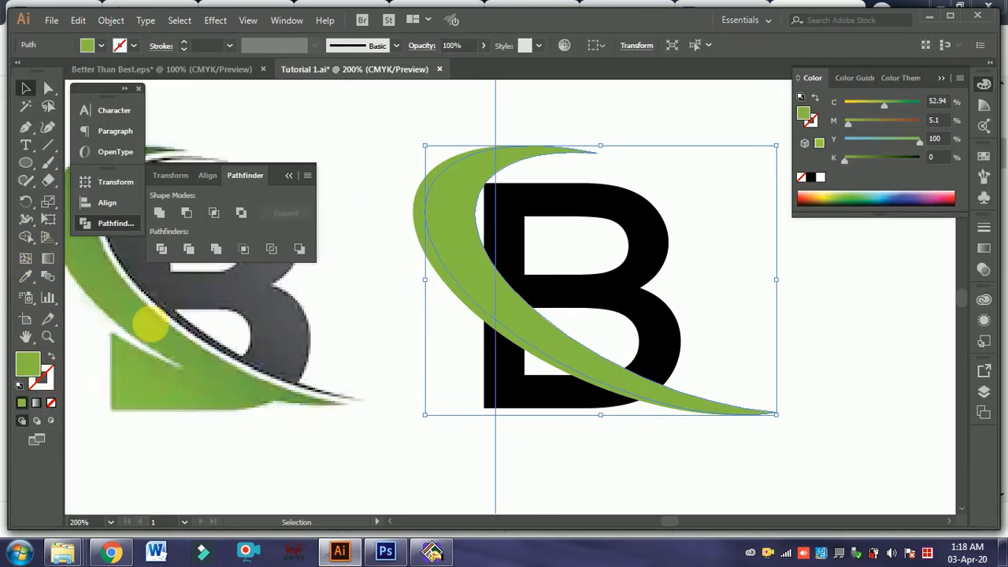
pyautogui.click(831, 183)
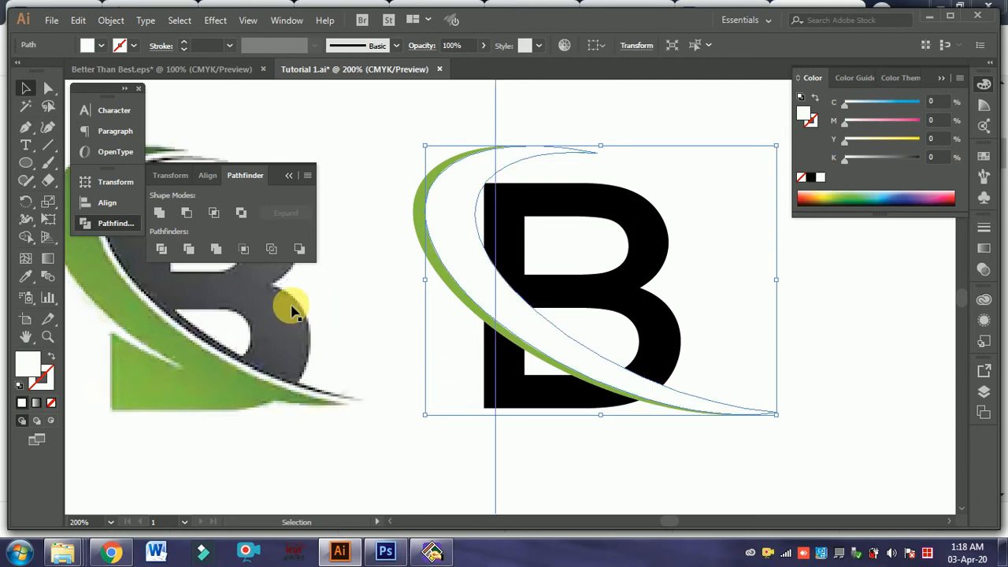
pyautogui.press('Tab')
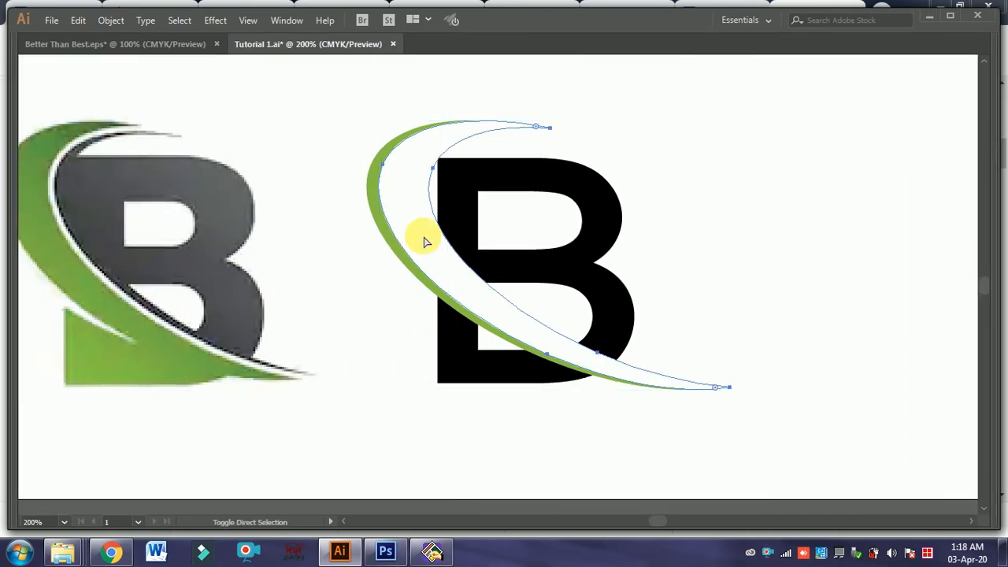
pyautogui.hotkey('ctrl', 'z')
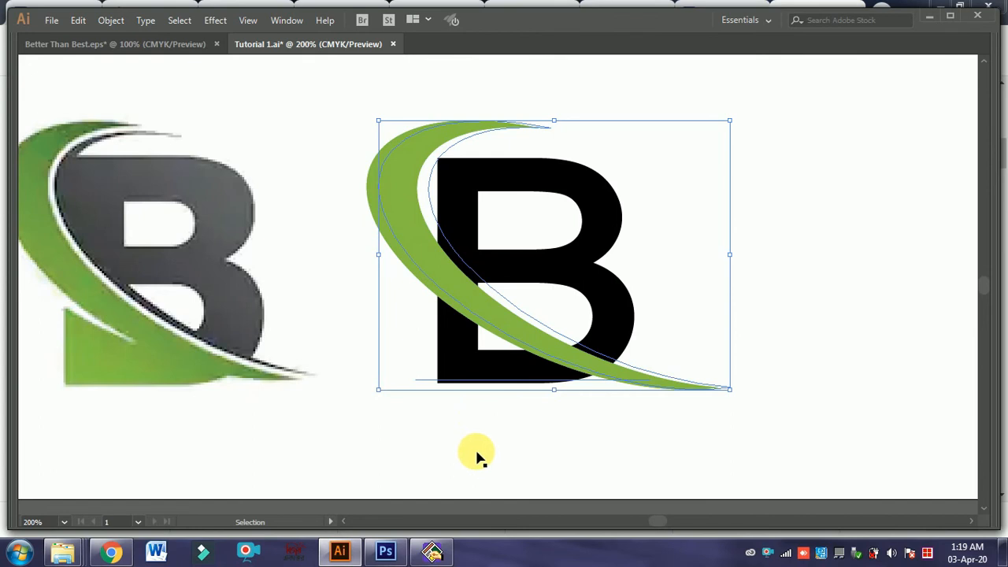
pyautogui.click(448, 366)
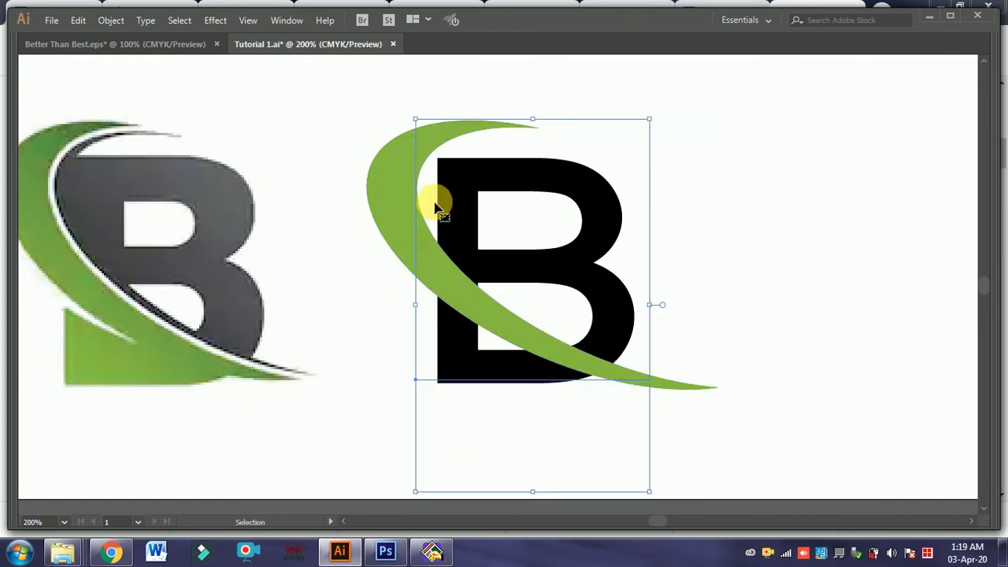
pyautogui.click(401, 209)
pyautogui.press('a')
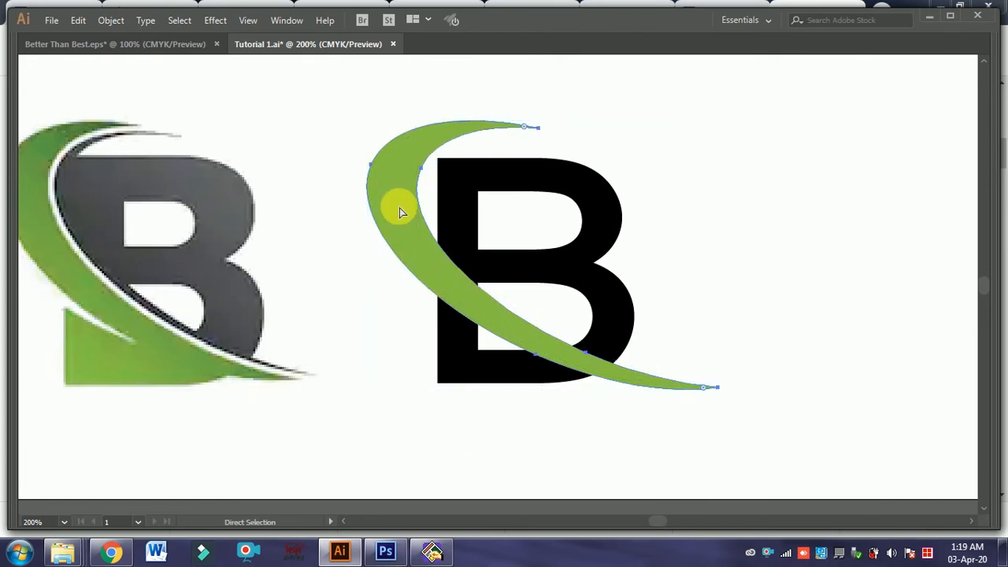
pyautogui.press('v')
pyautogui.click(435, 203)
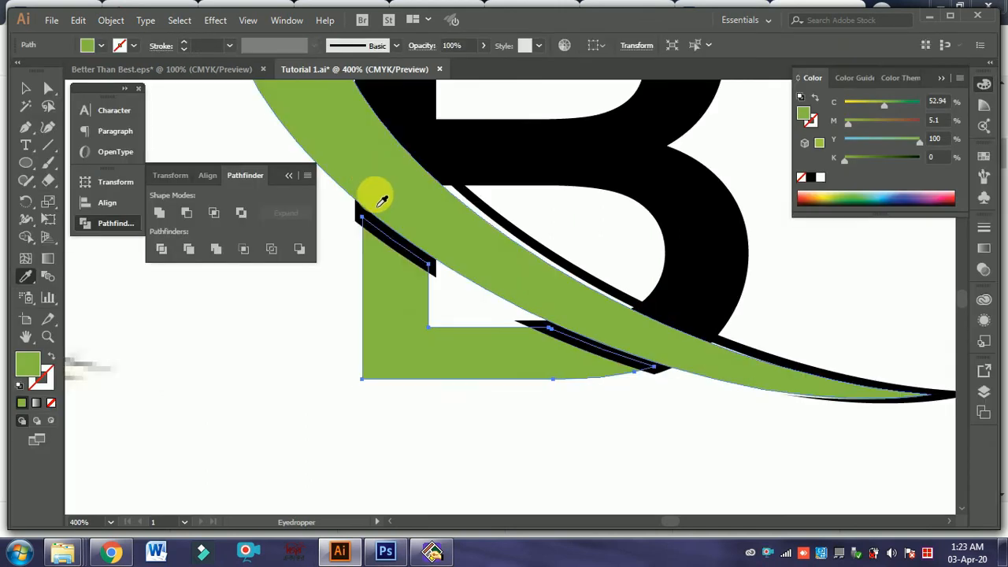
# Give the green lower part of the letter B a 5 pt green stroke and deselect it.
pyautogui.click(209, 45)
pyautogui.write('5')
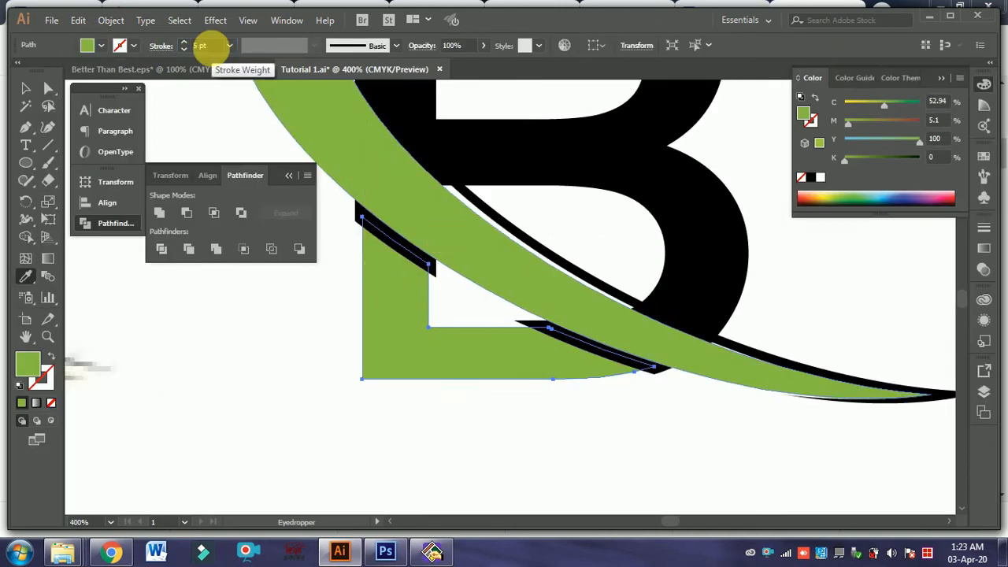
pyautogui.press('Return')
pyautogui.moveTo(30, 376); pyautogui.dragTo(41, 383)
pyautogui.click(24, 87)
pyautogui.click(145, 370)
pyautogui.press('Tab')
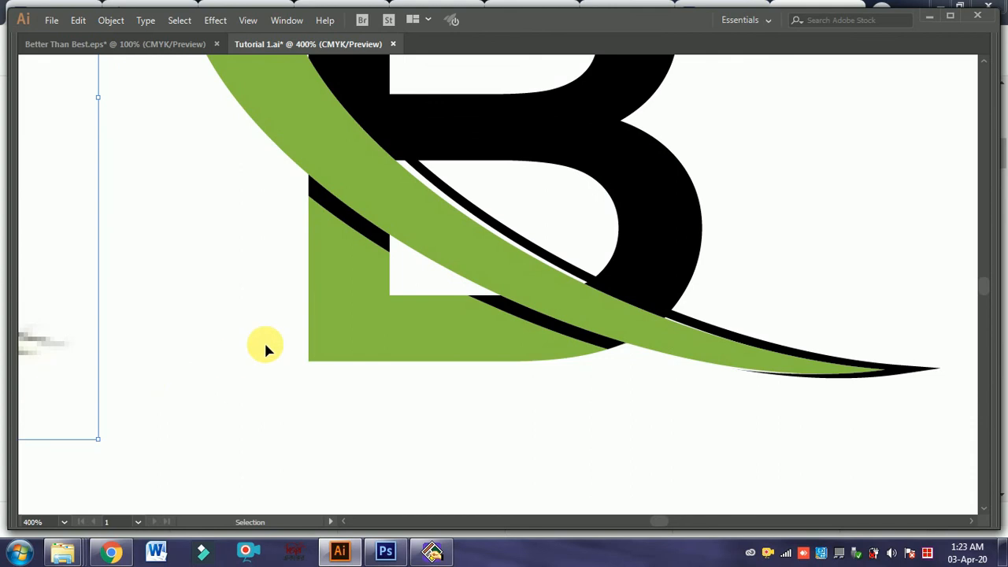
# Recolour the black strips between the swoosh and the green lower part of the B white.
pyautogui.scroll(2, 266, 344)
pyautogui.click(348, 268)
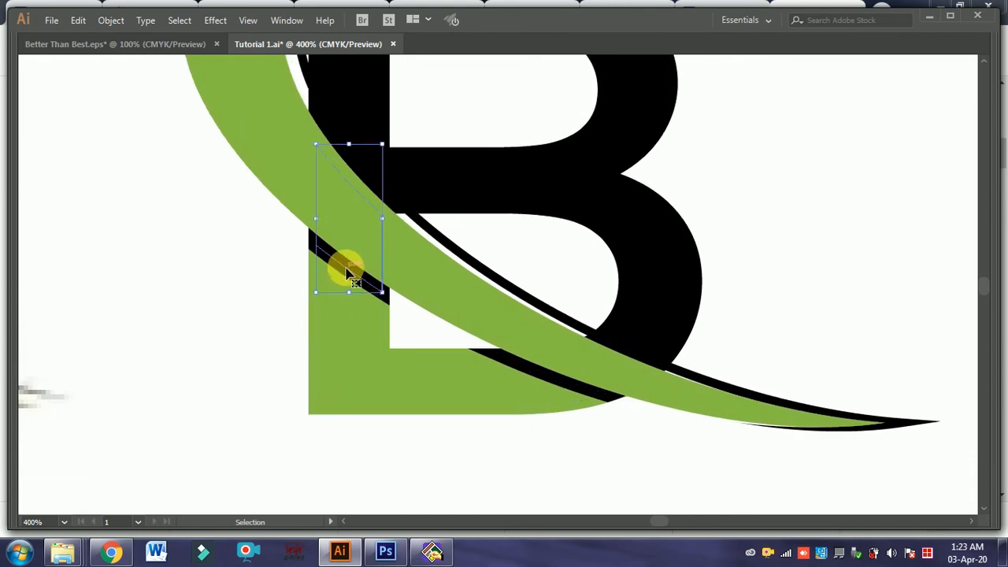
pyautogui.press('Tab')
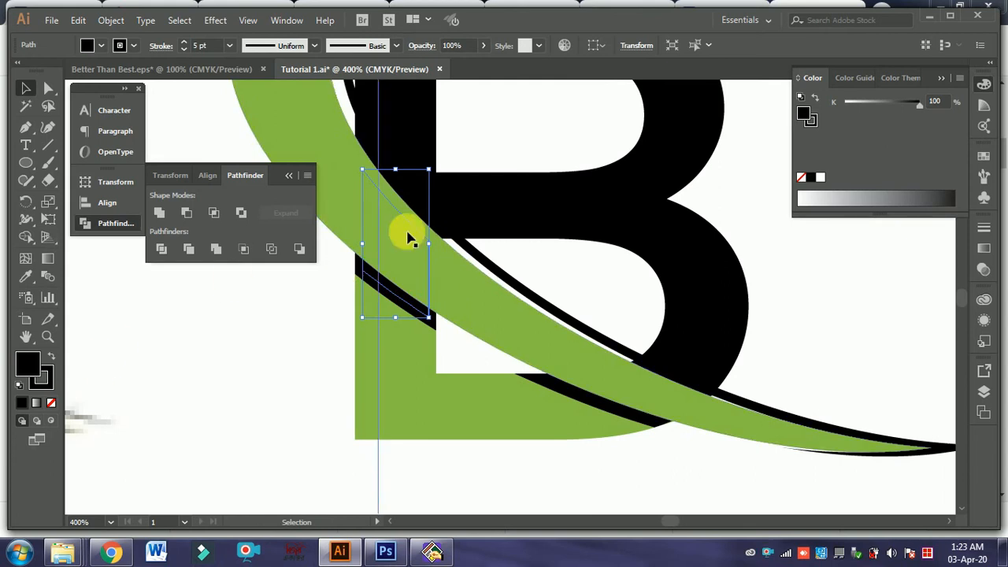
pyautogui.click(821, 177)
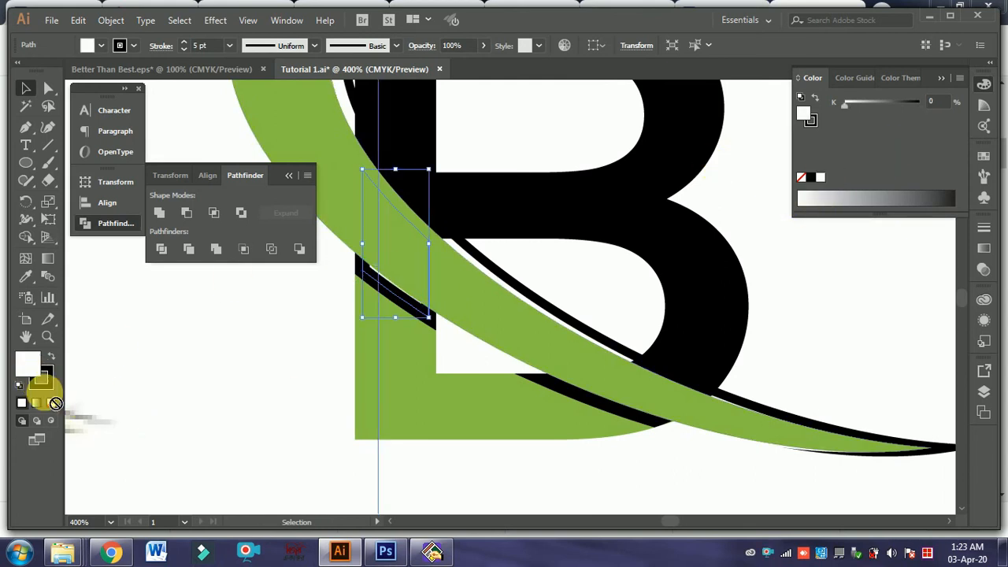
pyautogui.click(564, 394)
# Draw a four-point green shape with the Pen tool to fill the B's open lower-left corner, leaving a tapered white gap beneath the swoosh.
pyautogui.press('a')
pyautogui.hotkey('ctrl', '-')
pyautogui.hotkey('ctrl', '-')
pyautogui.press('p')
pyautogui.press('Tab')
pyautogui.hotkey('ctrl', '=')
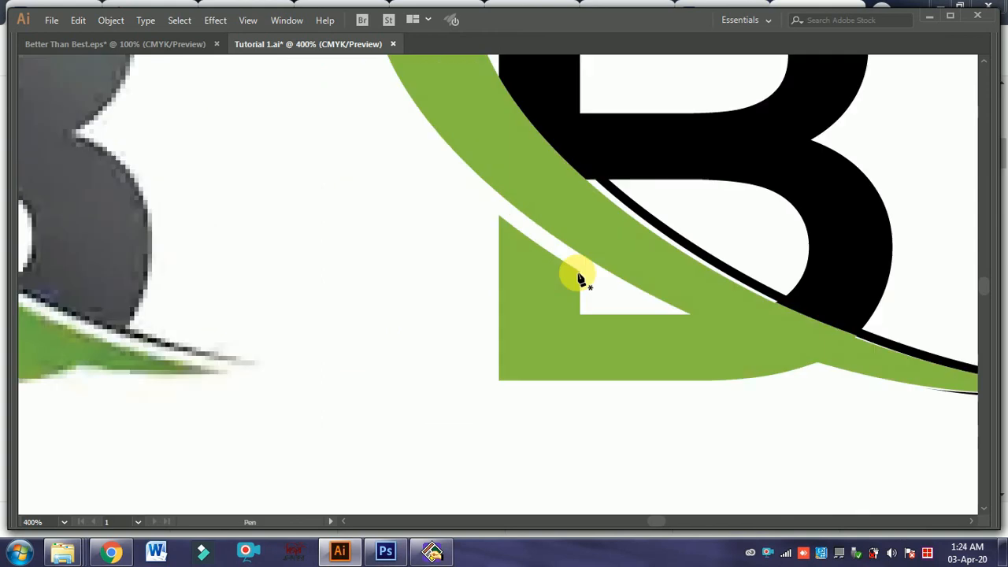
pyautogui.click(579, 274)
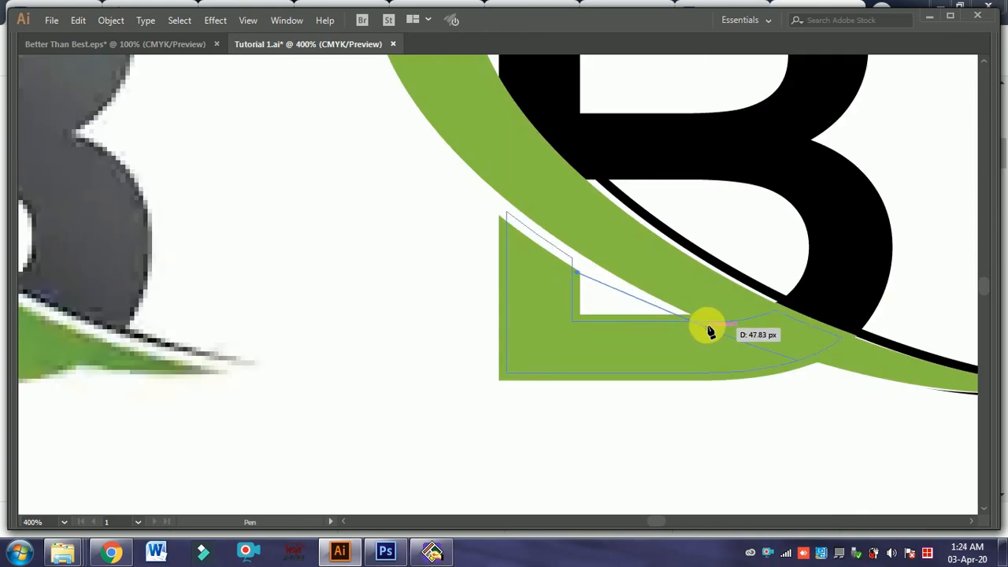
pyautogui.click(707, 327)
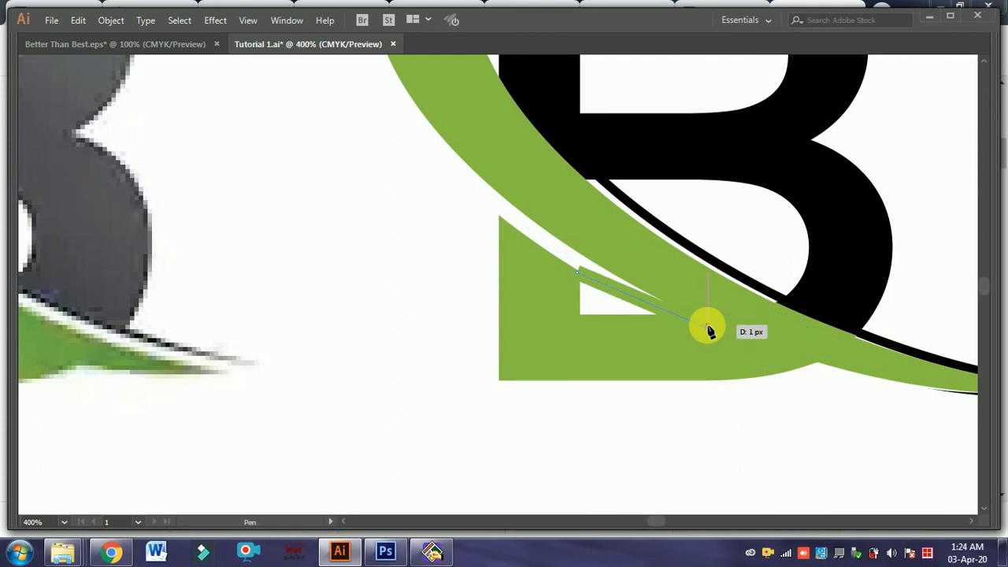
pyautogui.click(566, 328)
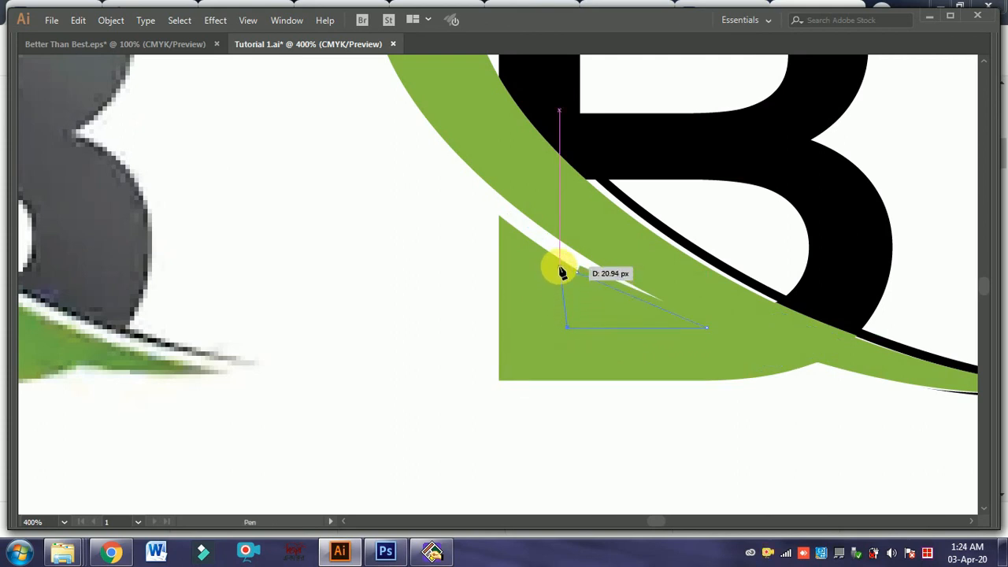
pyautogui.click(559, 260)
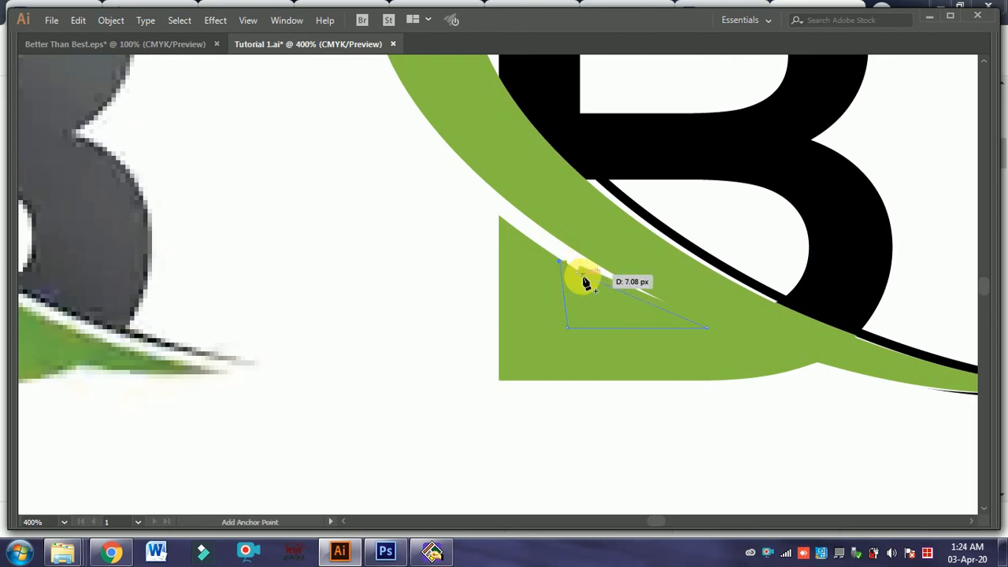
pyautogui.moveTo(412, 274); pyautogui.dragTo(345, 252)
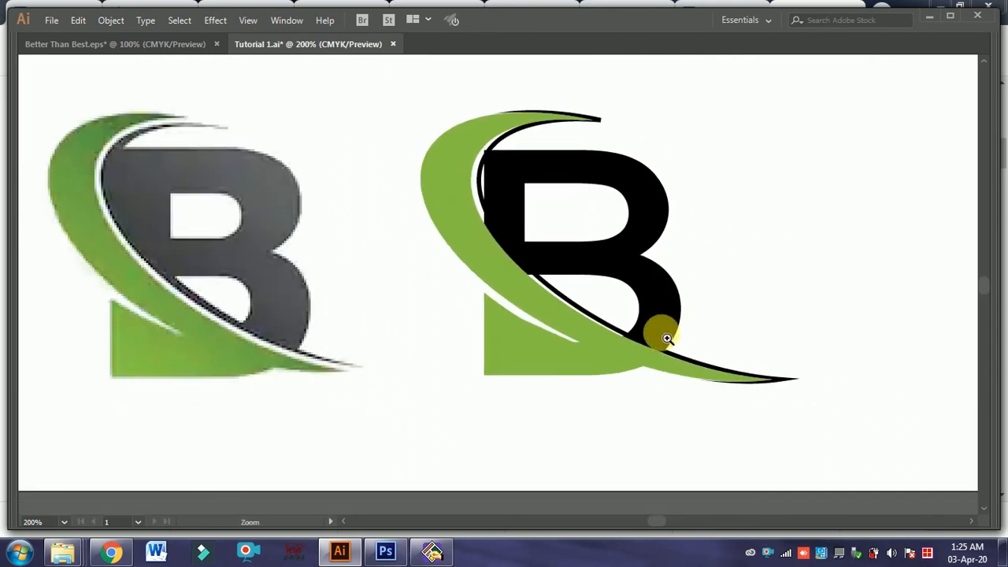
# Examine the paths of the dark letter B and the thin dark swoosh line along its edge.
pyautogui.scroll(1, 656, 334)
pyautogui.moveTo(600, 349); pyautogui.dragTo(678, 443)
pyautogui.moveTo(412, 135); pyautogui.dragTo(684, 175)
pyautogui.press('a')
pyautogui.click(613, 268)
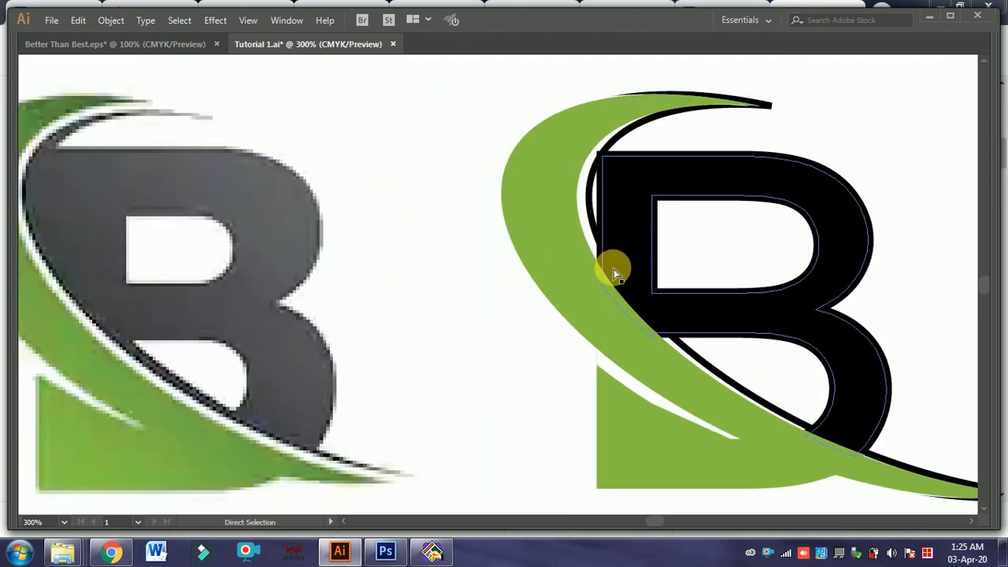
pyautogui.click(589, 226)
pyautogui.click(670, 265)
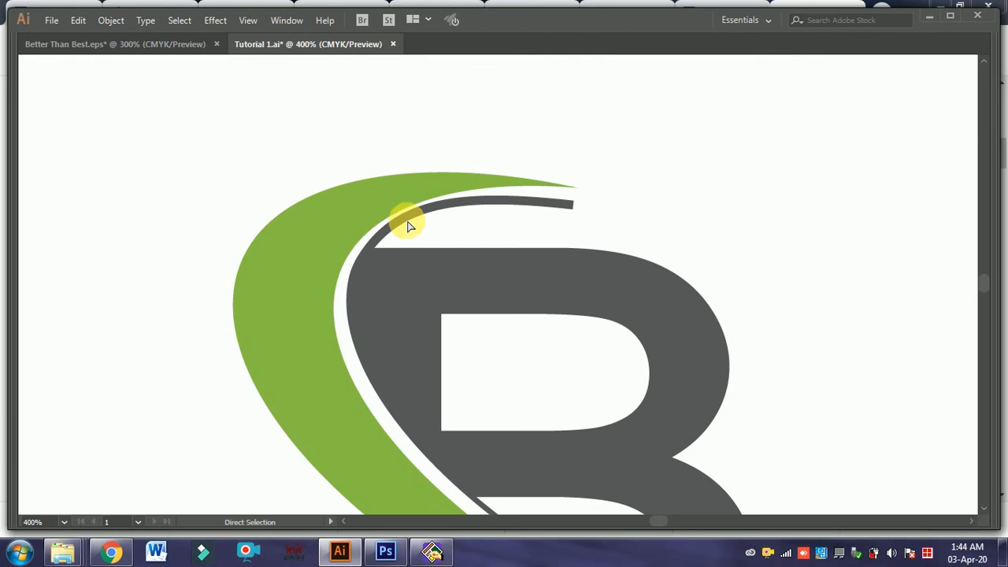
pyautogui.click(406, 222)
pyautogui.press('a')
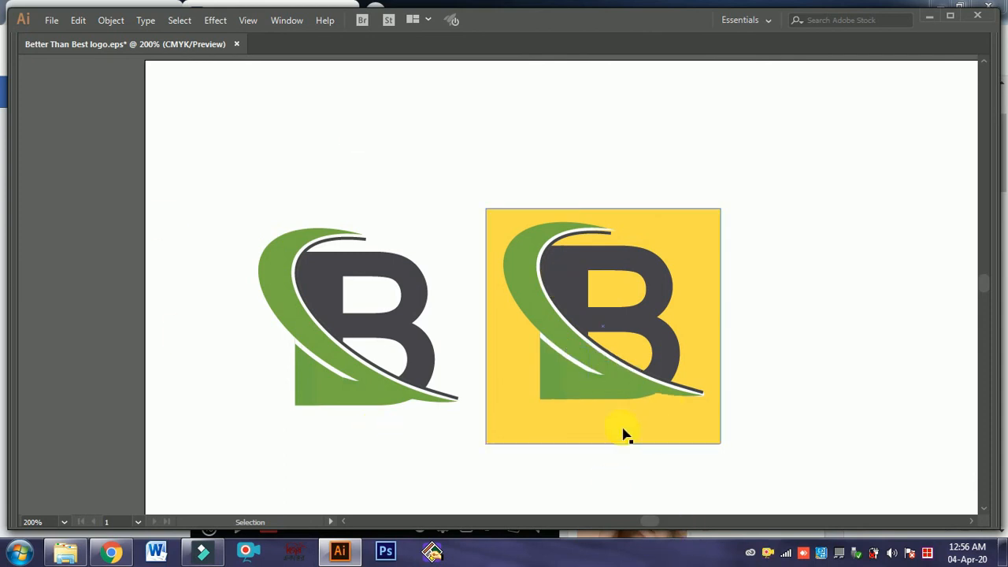
# Examine the finished B swoosh logo up close on its white and yellow backgrounds.
pyautogui.press('z')
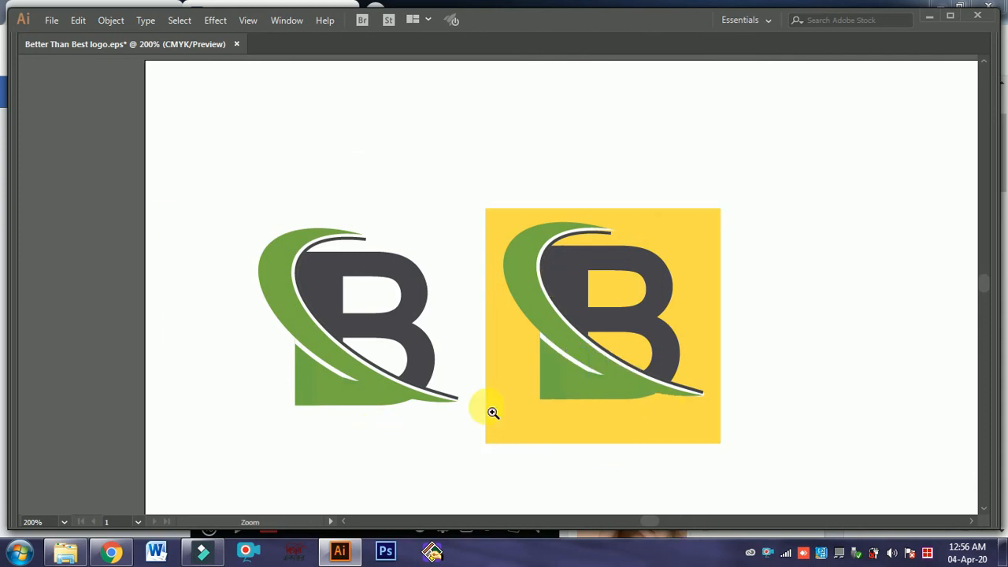
pyautogui.click(488, 408)
pyautogui.press('space')
pyautogui.moveTo(472, 346); pyautogui.dragTo(445, 441)
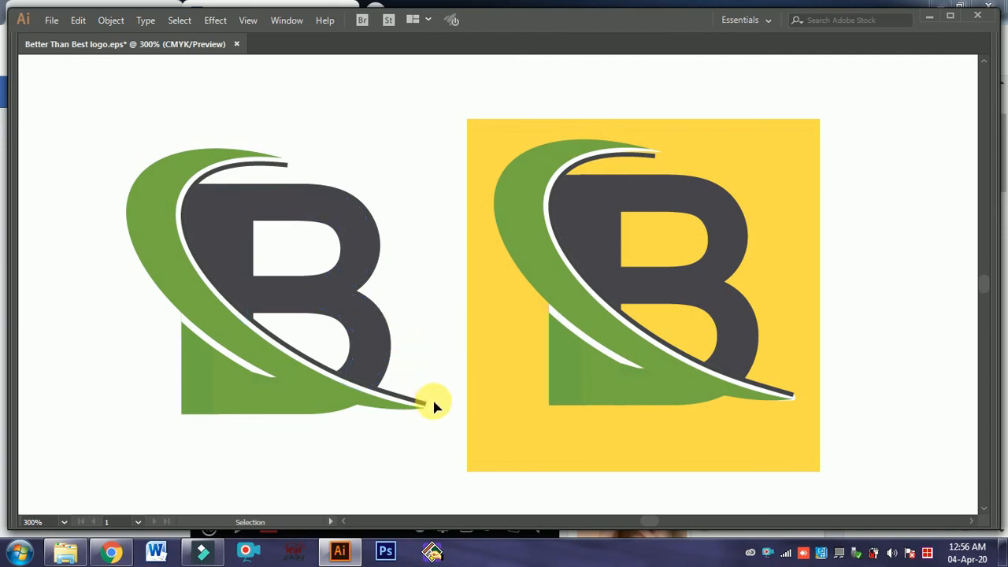
pyautogui.scroll(-1, 434, 403)
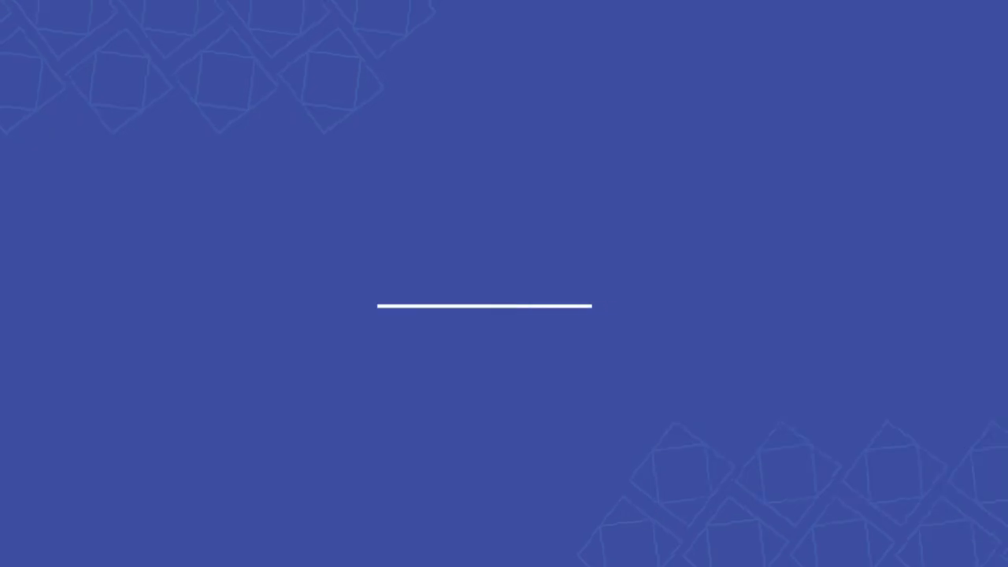